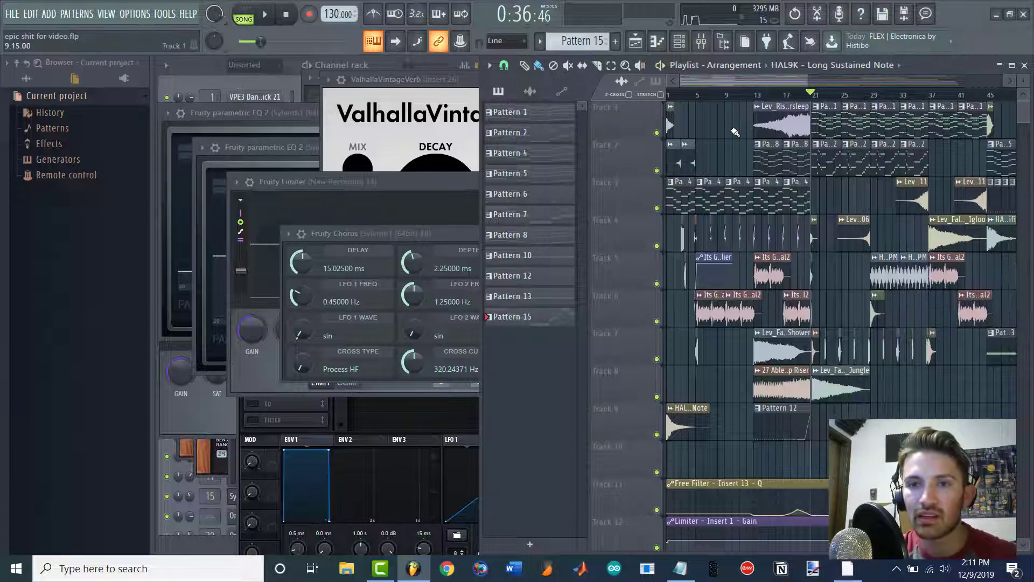
- Preview the arrangement from its current position, and open the mixer with Insert 1 selected
key(space)
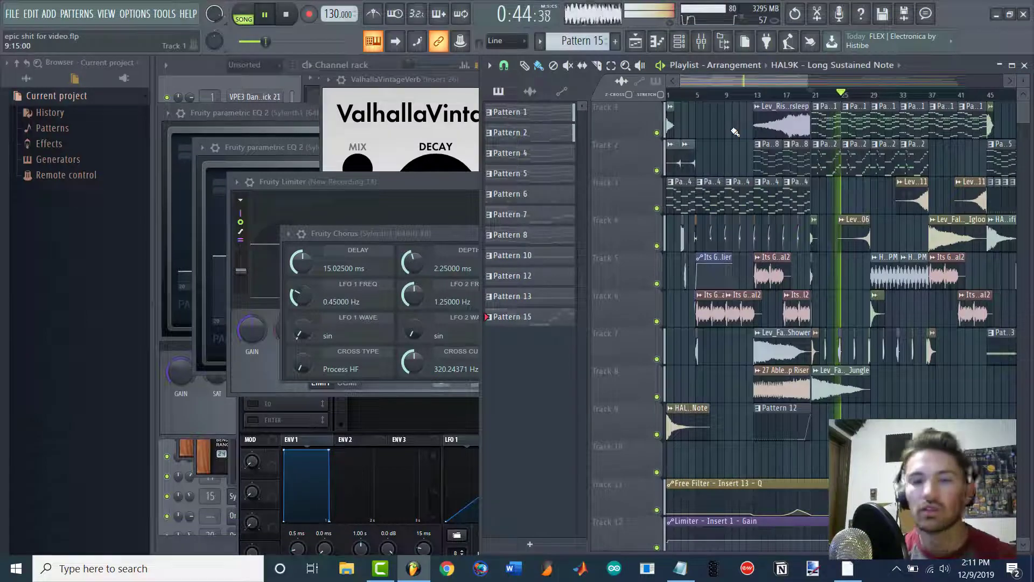
key(space)
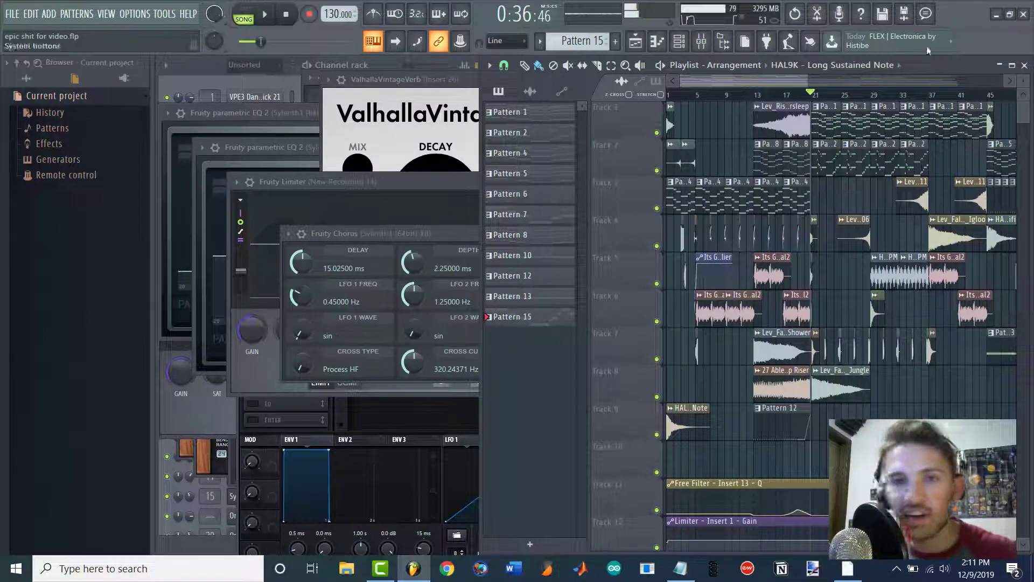
click(701, 41)
click(200, 202)
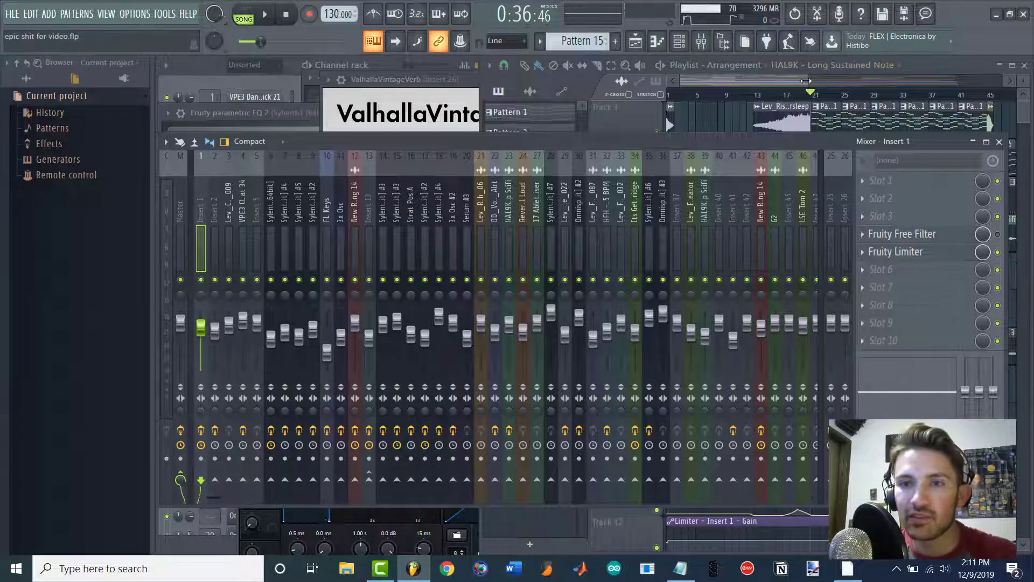
- Move the song position to bar 37 and mute the other instrument tracks in the mixer, keeping Insert 1, track 12 and Insert 13 active
drag(805, 81, 895, 81)
scroll(792, 99, up, 7)
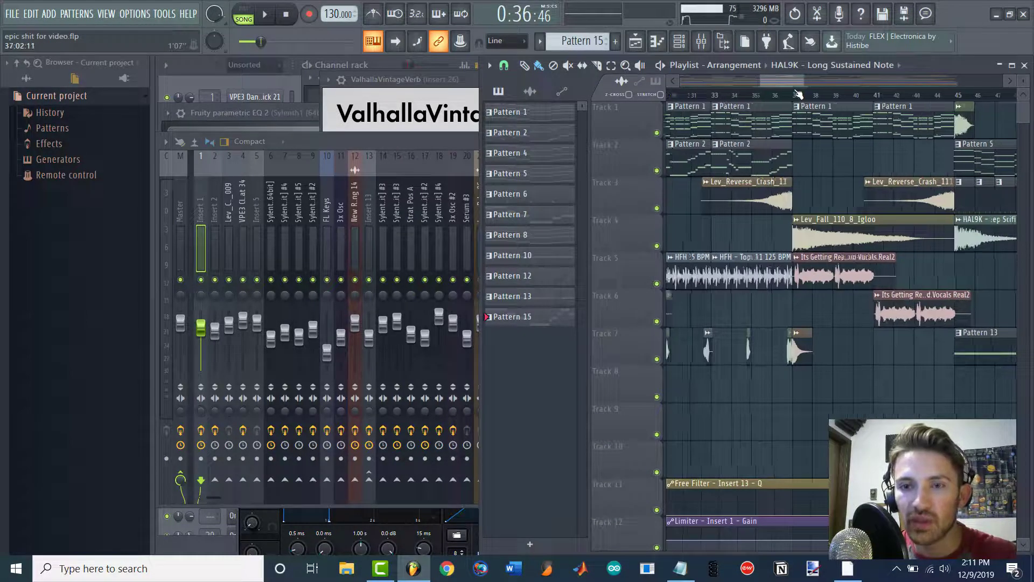
scroll(797, 95, up, 4)
click(781, 95)
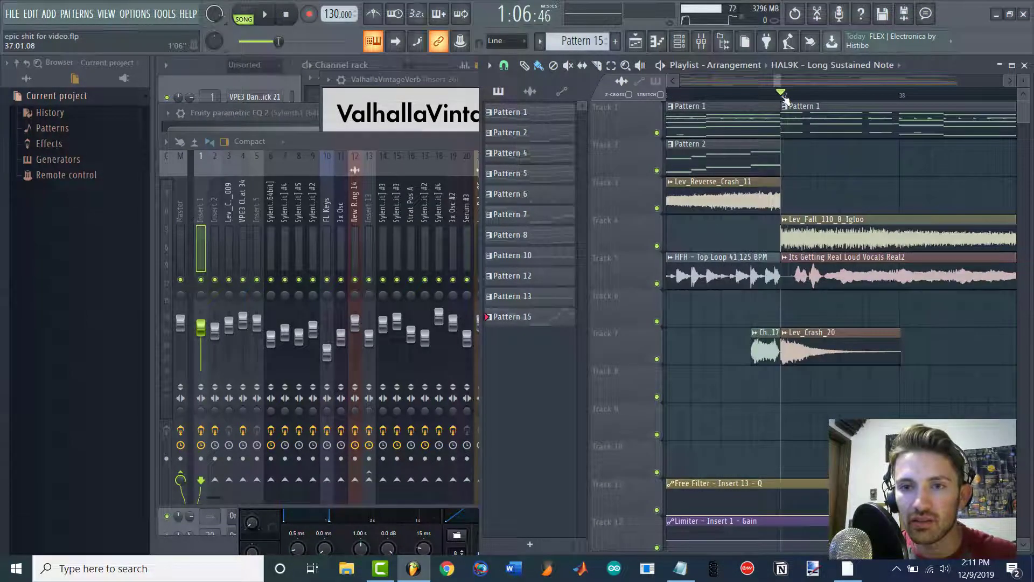
click(421, 152)
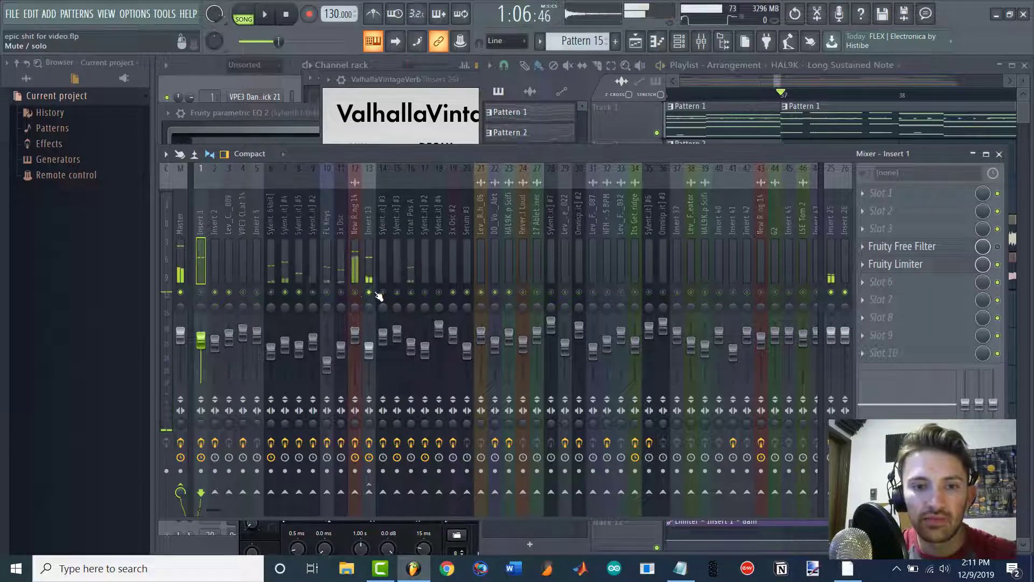
click(355, 292)
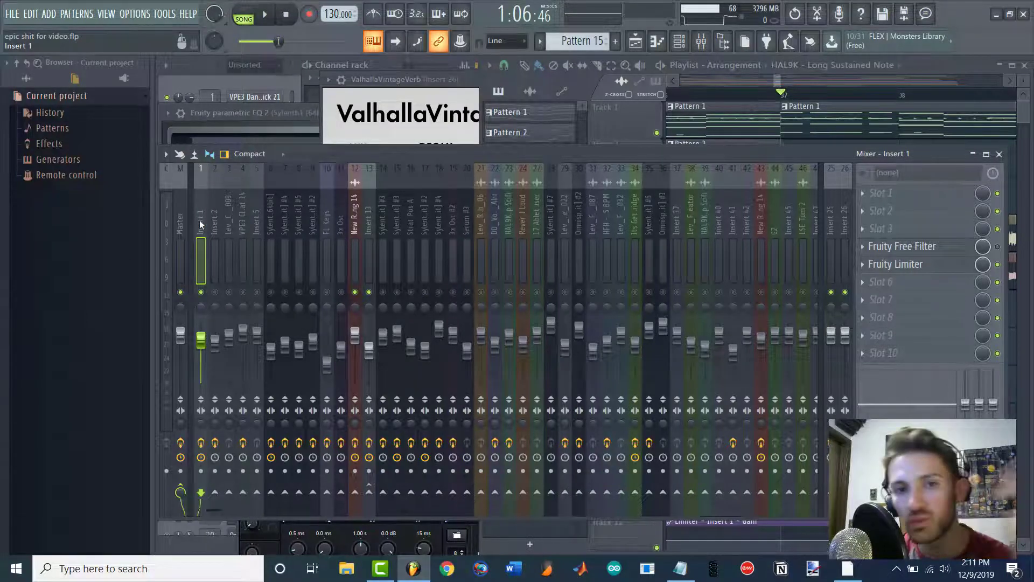
- Add a Fruity Limiter to effect slot 7 of Insert 13 and close its window
click(369, 215)
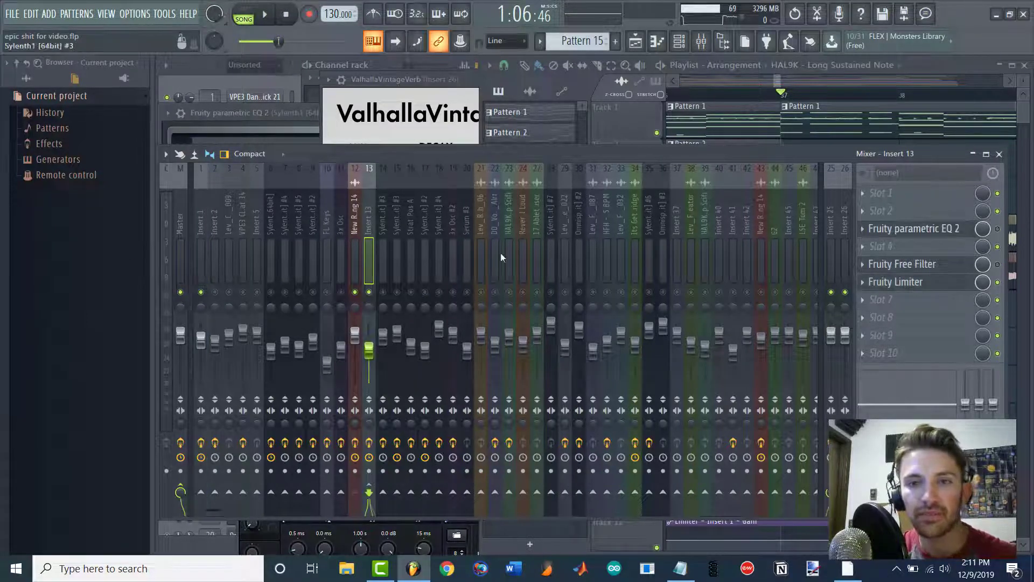
click(870, 305)
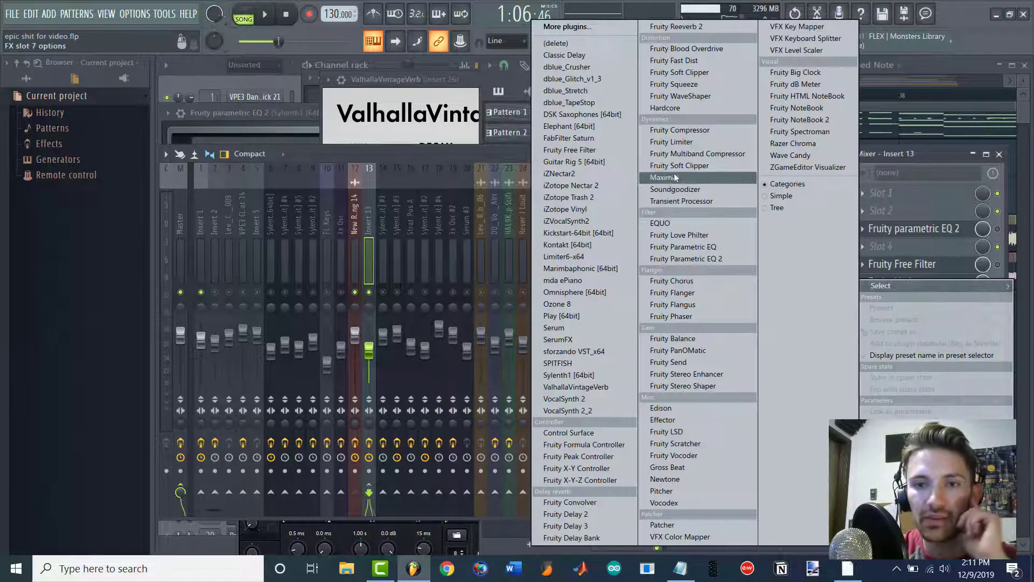
click(673, 143)
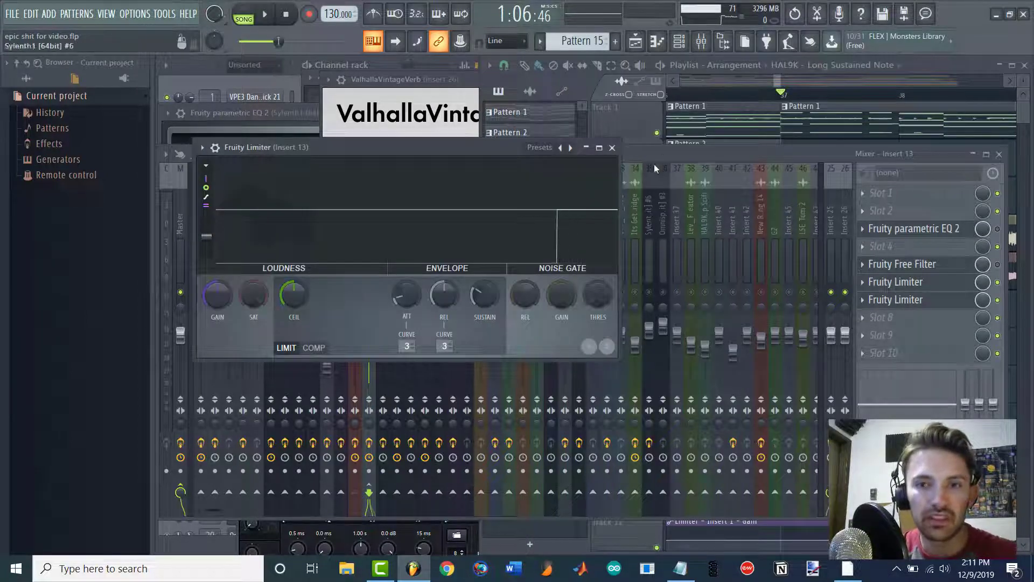
click(613, 148)
- Audition the section to identify the kick track, and sidechain Insert 1 to Insert 13
key(space)
click(202, 221)
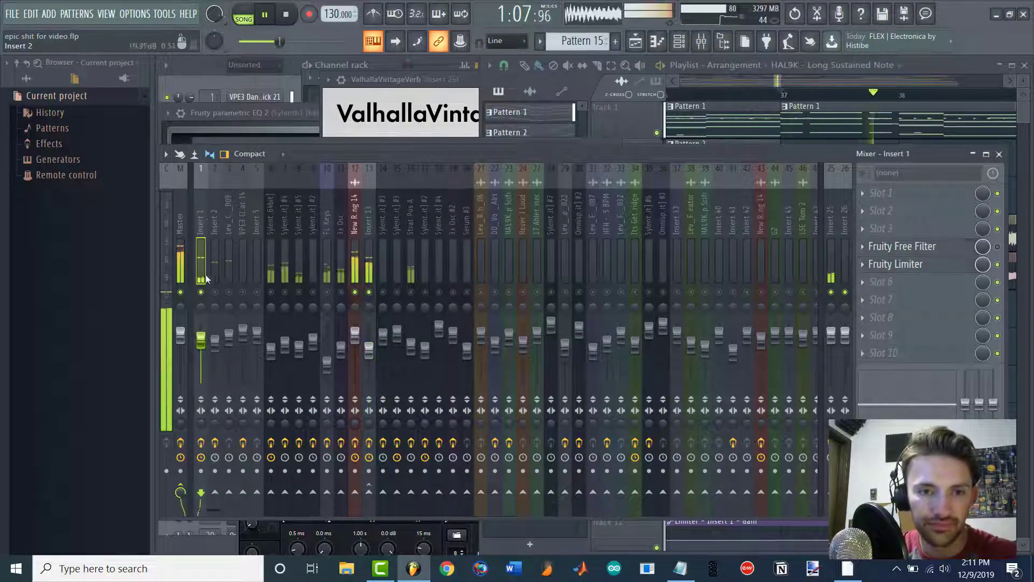
key(space)
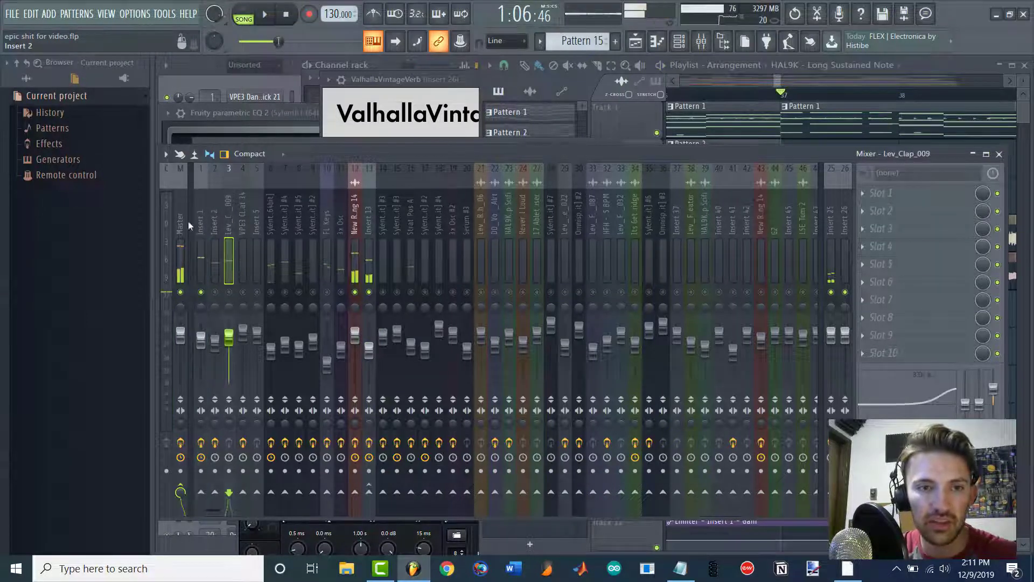
right_click(371, 494)
click(376, 527)
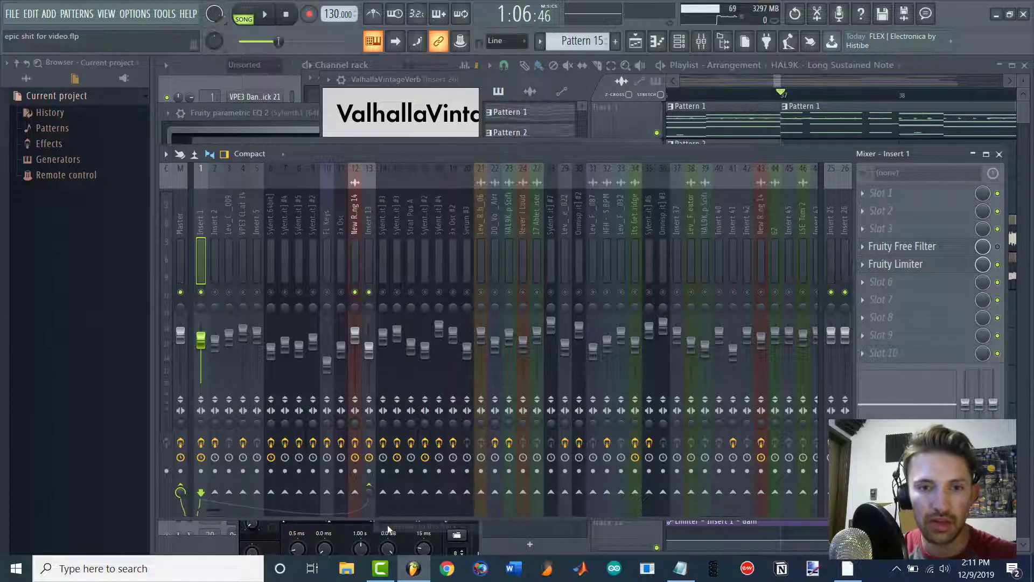
- Set the slot 7 Fruity Limiter on Insert 13 to compressor mode with sidechain input 1, a low threshold and a high ratio
click(368, 221)
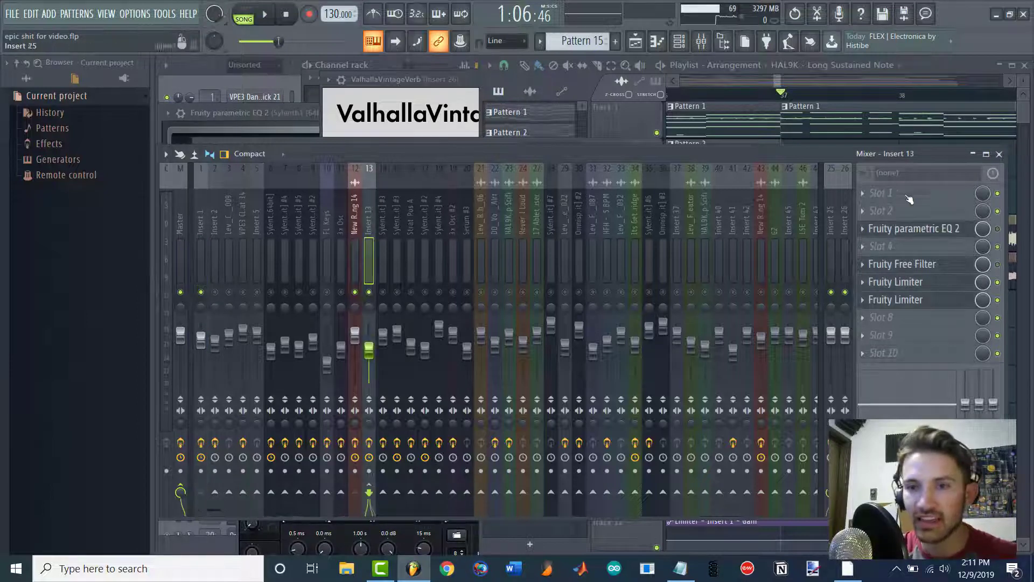
click(911, 300)
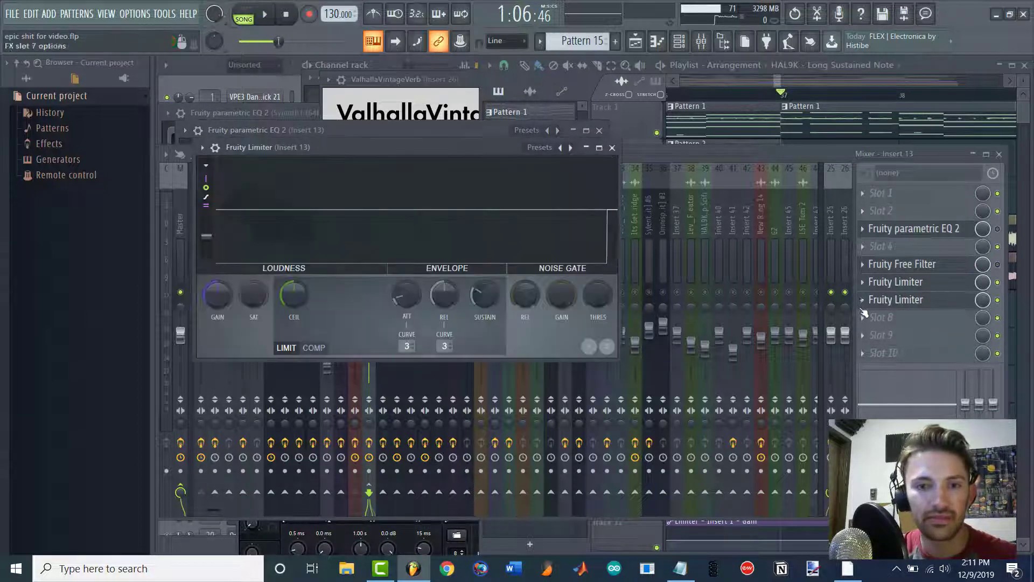
click(315, 348)
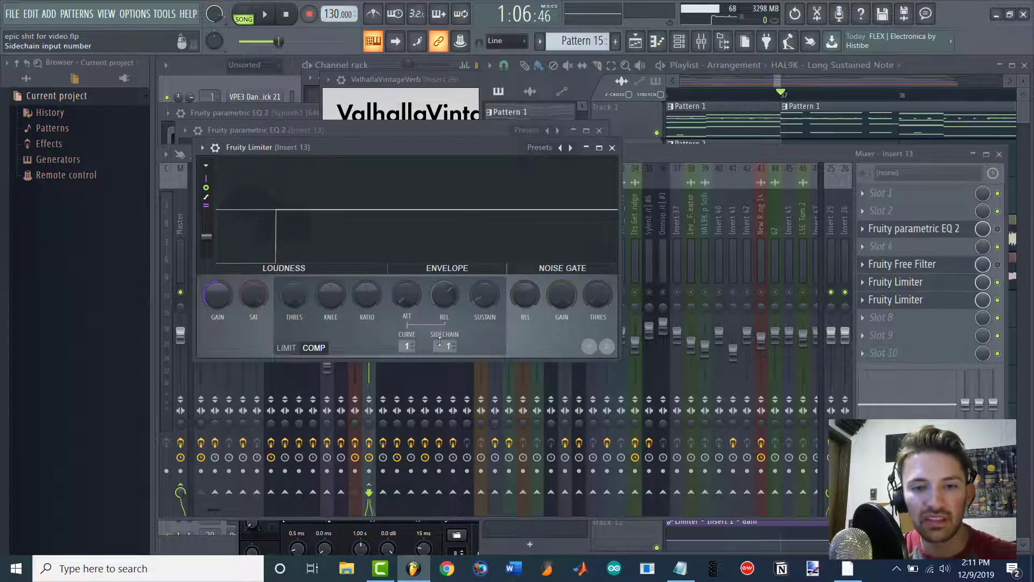
drag(297, 293, 298, 352)
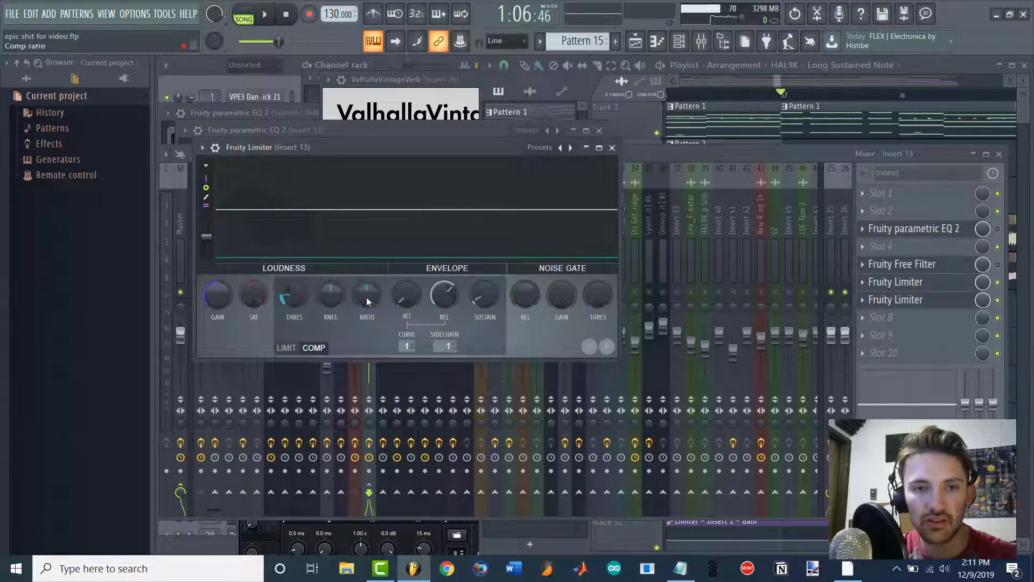
drag(474, 143, 825, 129)
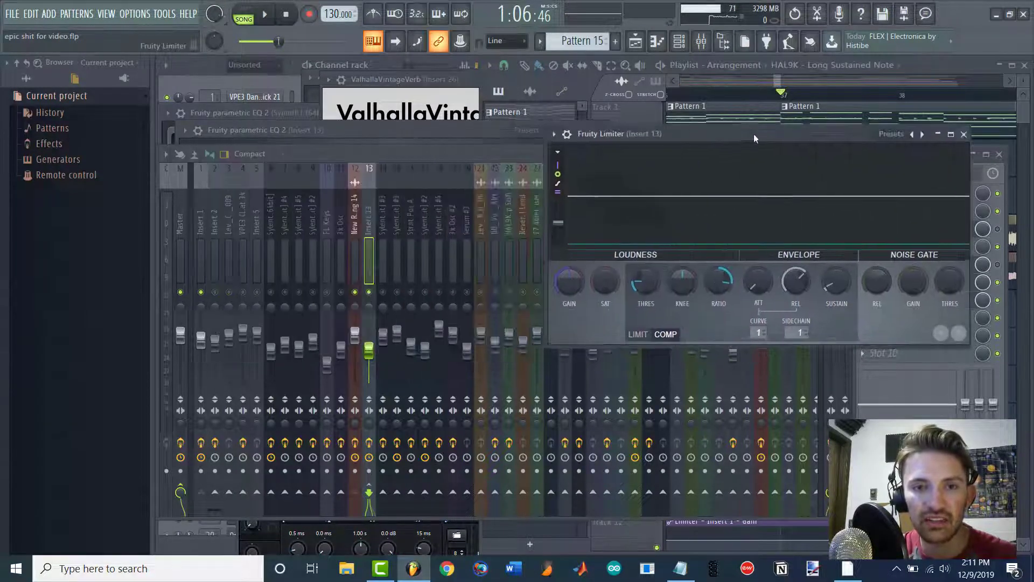
- Play the section while bypassing and re-enabling Insert 13's slot 7 Fruity Limiter to compare the sound with and without ducking
key(space)
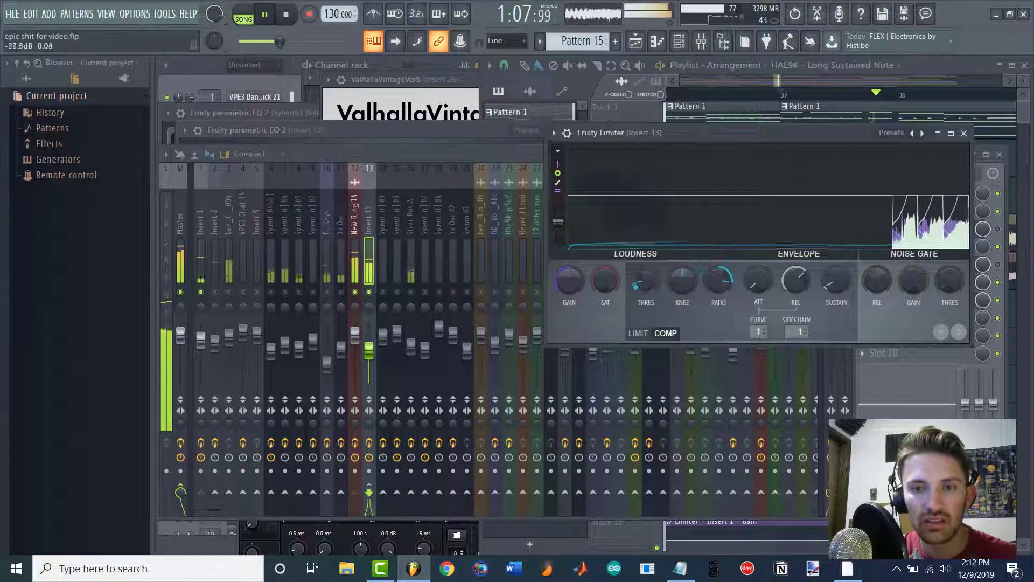
drag(734, 141, 540, 121)
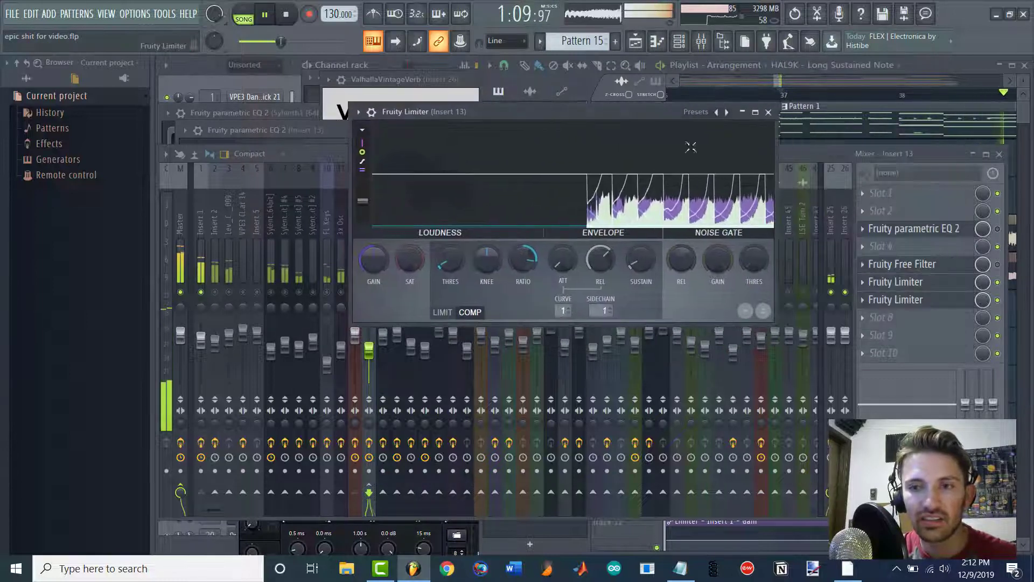
click(998, 300)
click(998, 300)
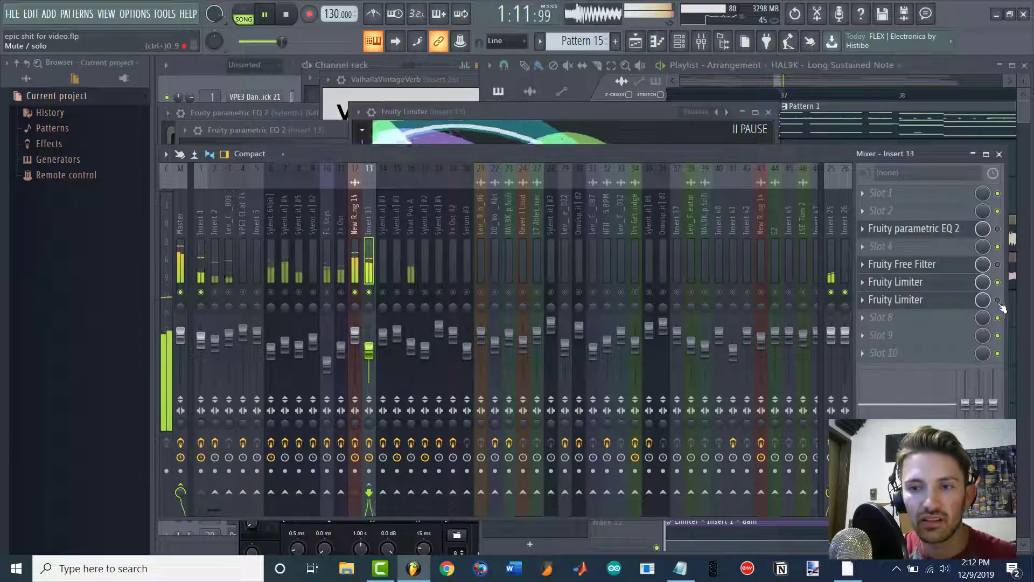
click(642, 113)
key(space)
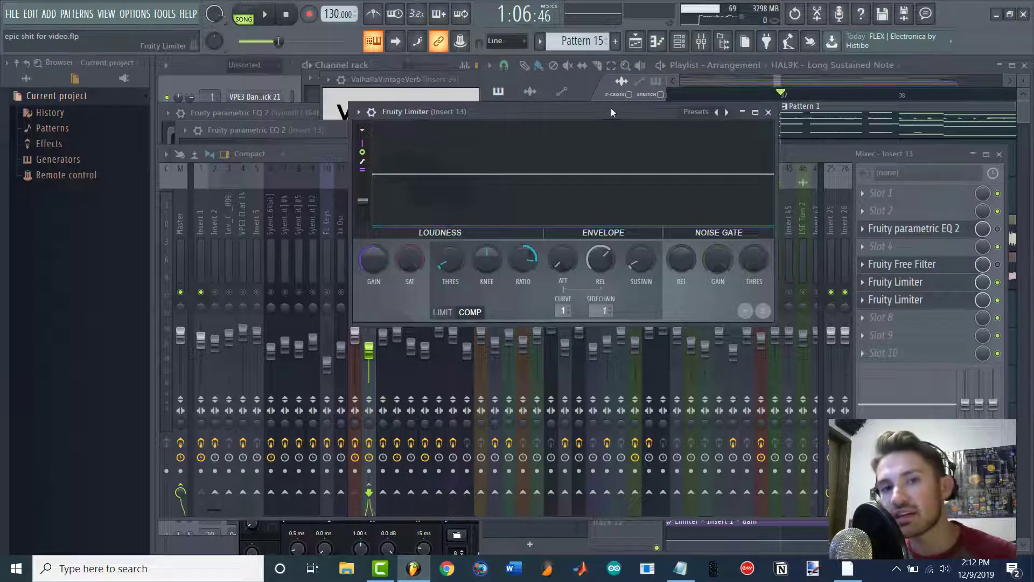
- Open the VPE3 Dance Kick 21 channel settings beside the Fruity Limiter and play the section to watch the ducking curve
drag(612, 112, 649, 141)
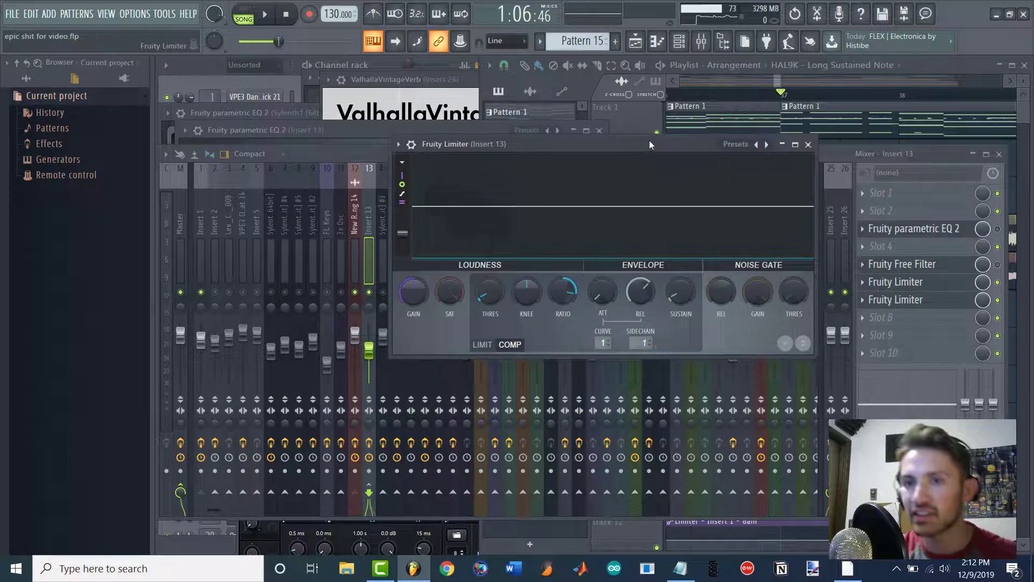
click(259, 101)
drag(700, 146, 675, 209)
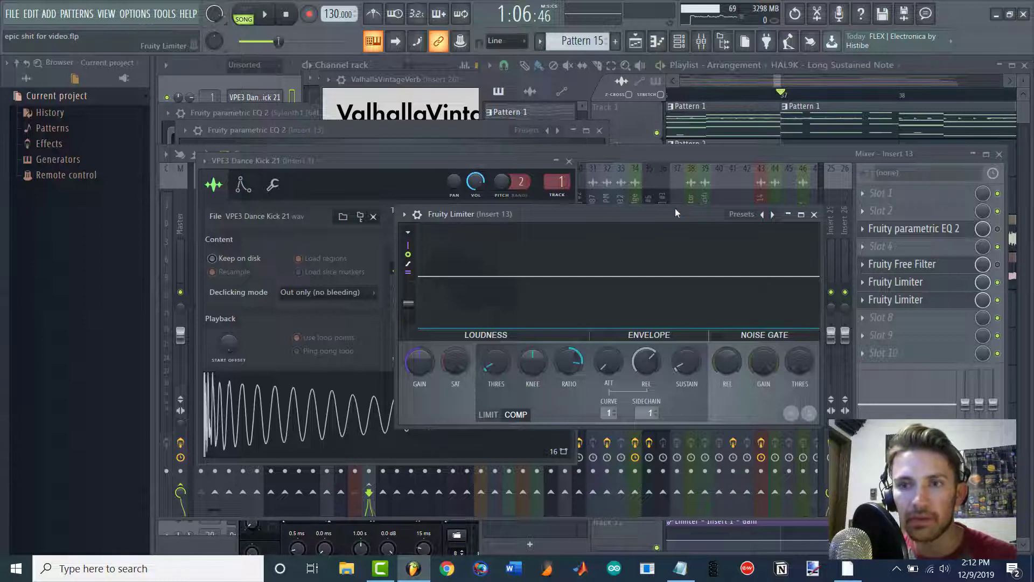
key(space)
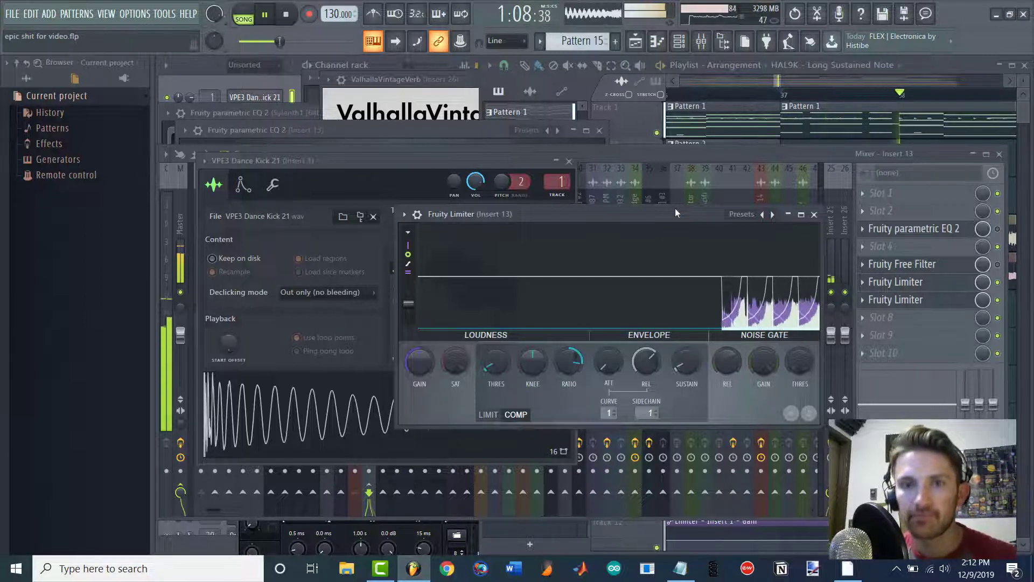
key(space)
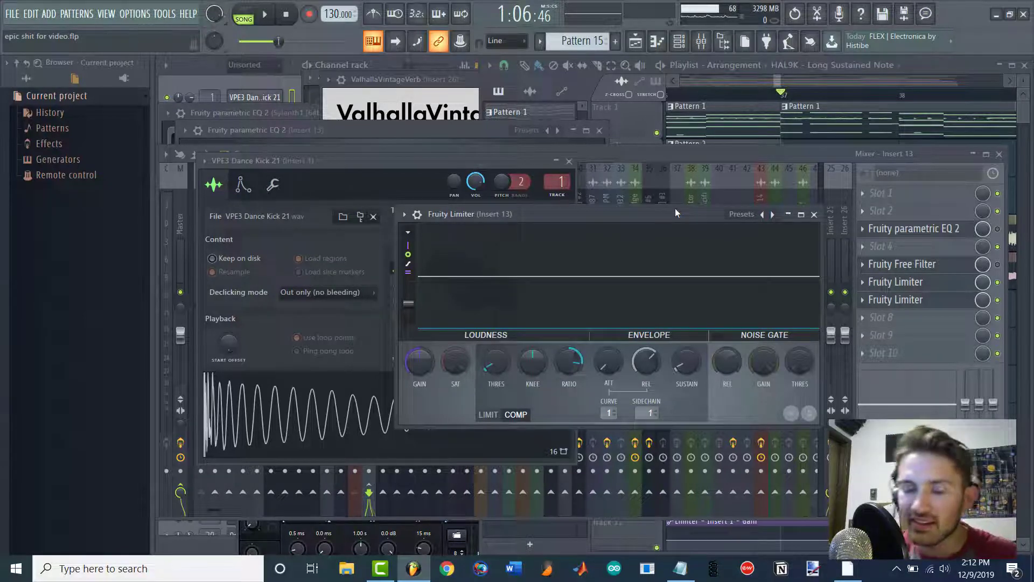
- Adjust the Fruity Limiter's compressor threshold to about -28.8 dB while auditioning the section
mouse_move(494, 362)
mouse_down()
mouse_move(494, 349)
mouse_move(494, 370)
mouse_up()
key(space)
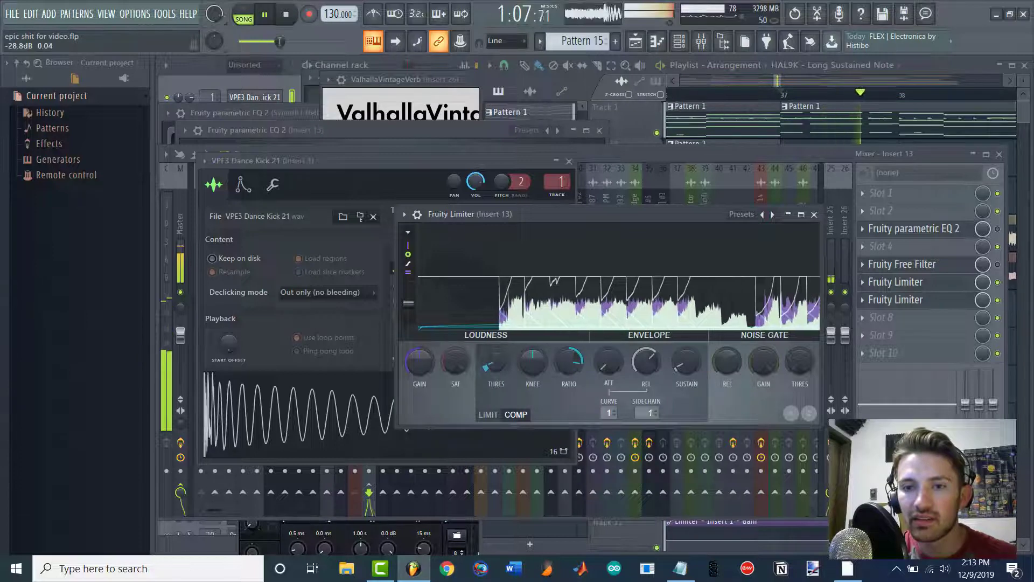
key(space)
- Enable the kick's volume envelope with attack, hold, sustain and release at minimum, and shorten its decay
drag(600, 212, 674, 189)
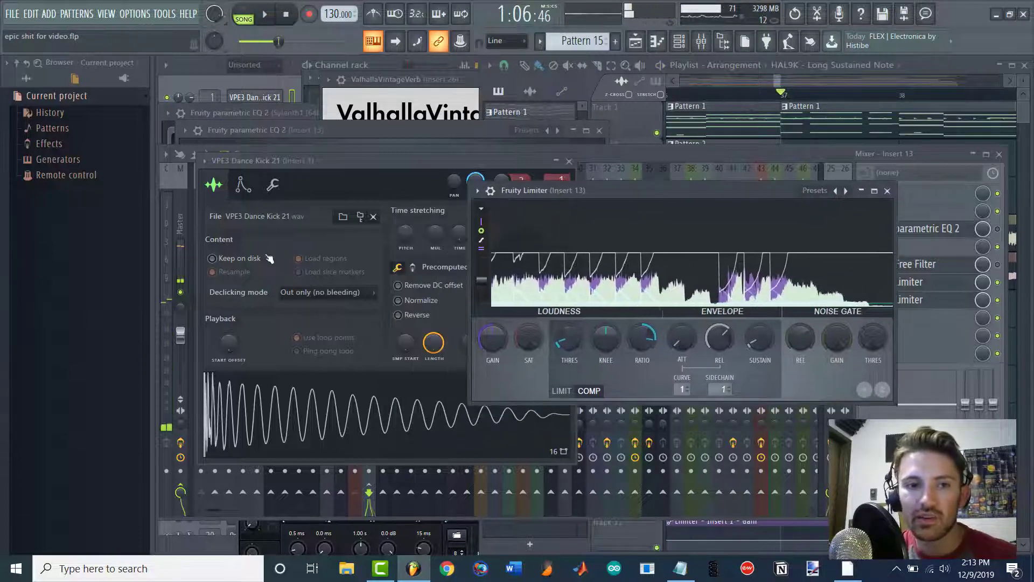
drag(331, 159, 308, 145)
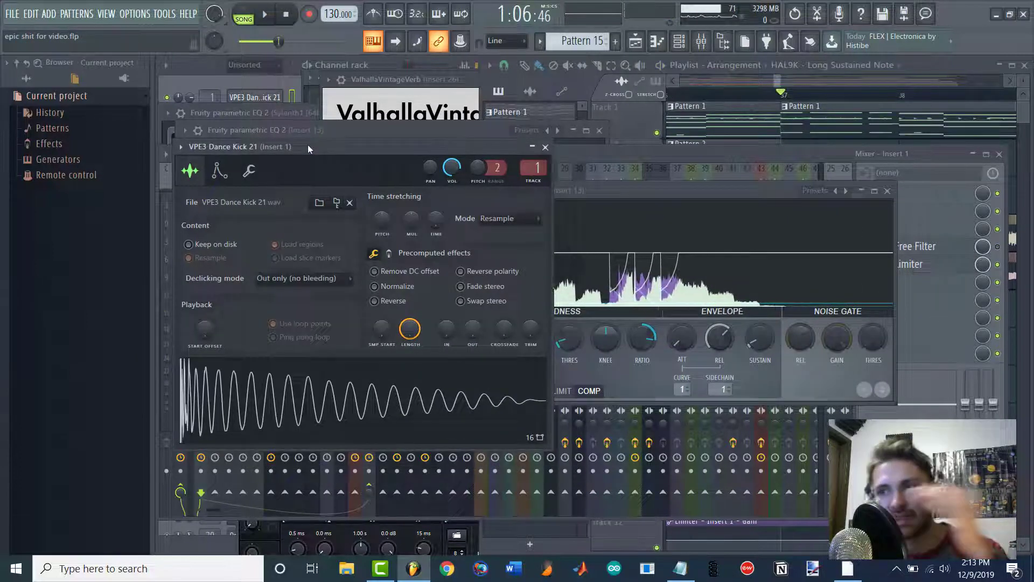
click(221, 170)
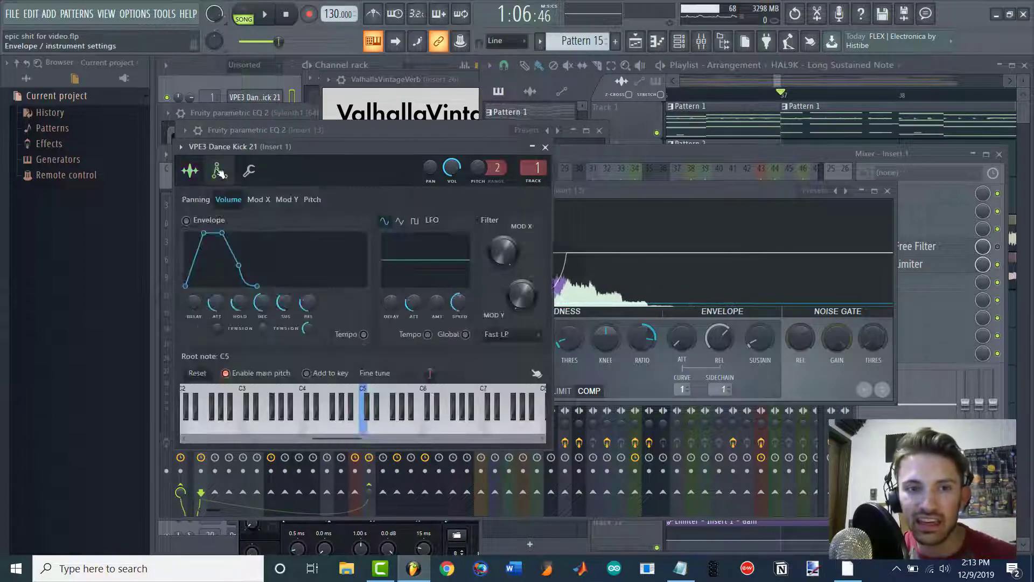
drag(216, 307, 242, 326)
drag(308, 306, 308, 321)
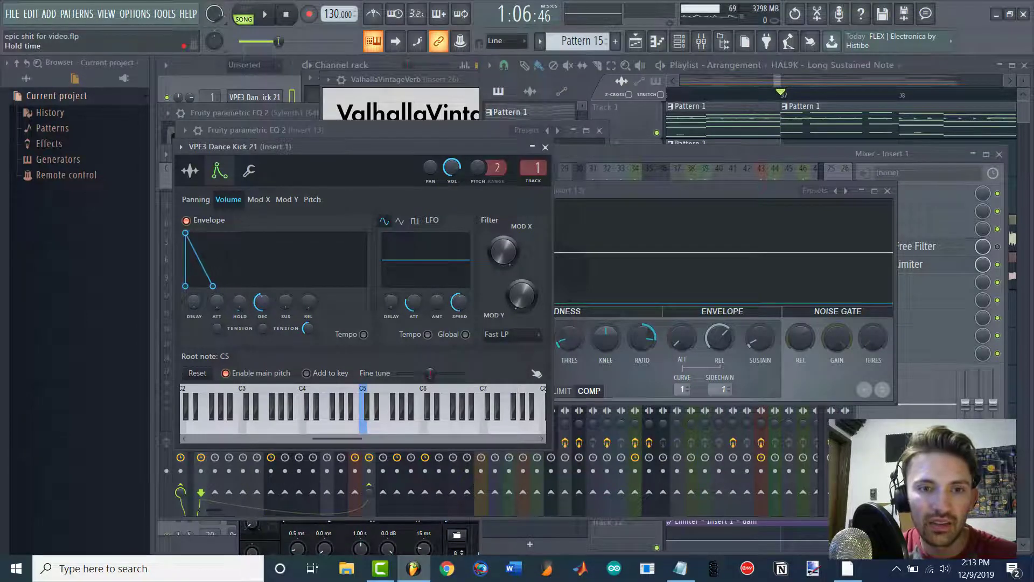
drag(268, 303, 268, 320)
- Play the section with the shortened kick and toggle the slot 7 Fruity Limiter on Insert 13 to compare the ducking
key(space)
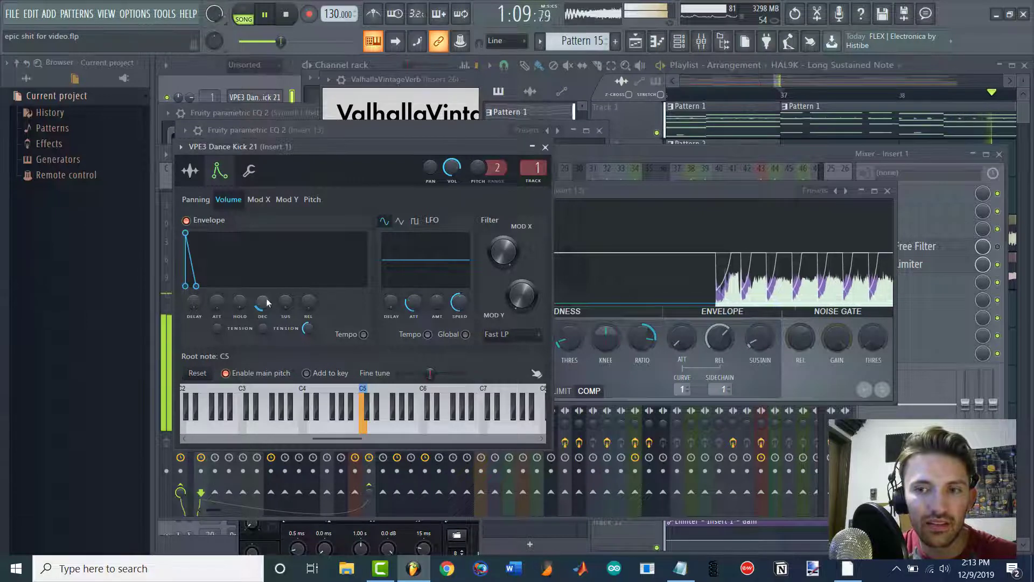
click(945, 272)
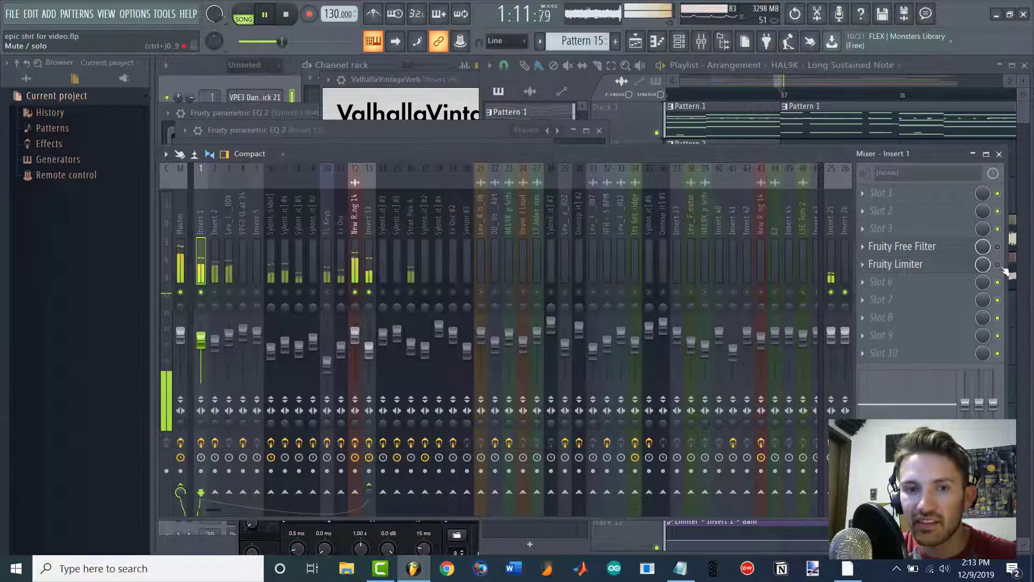
click(371, 230)
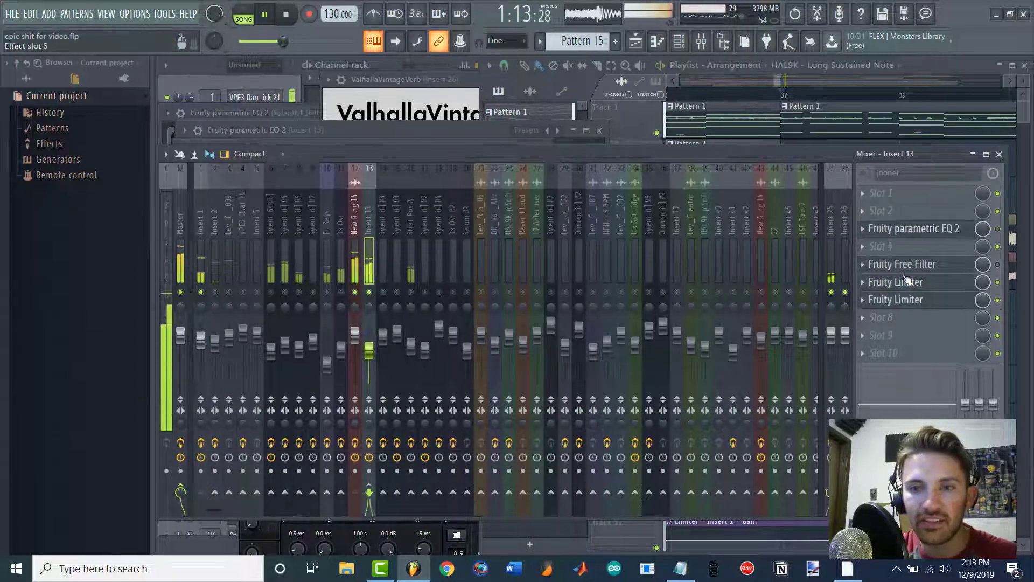
click(998, 301)
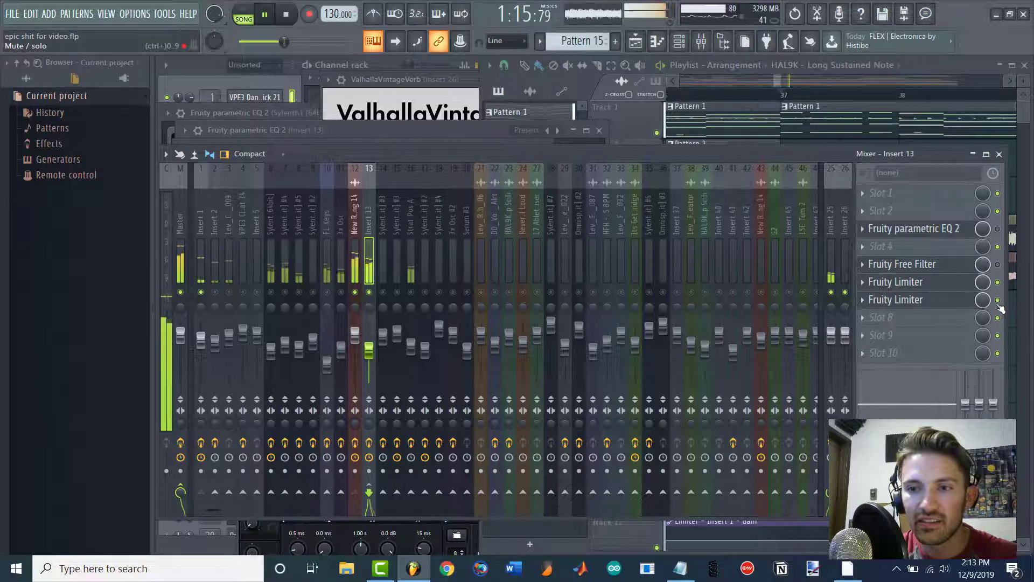
- Re-enable the slot 7 Fruity Limiter on Insert 13 and arrange its window beside the VPE3 Dance Kick 21 channel settings
click(998, 302)
key(space)
click(937, 302)
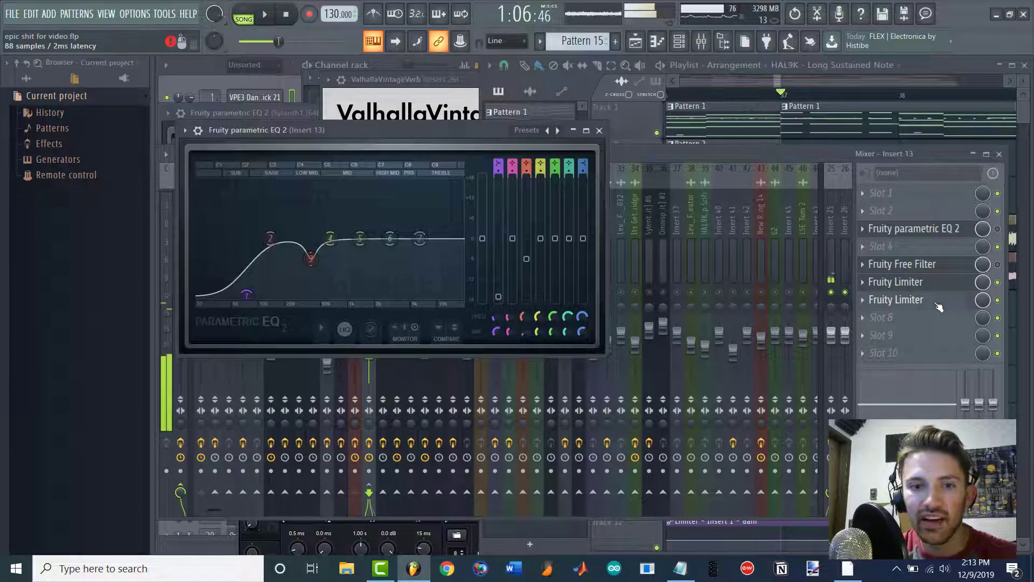
click(938, 302)
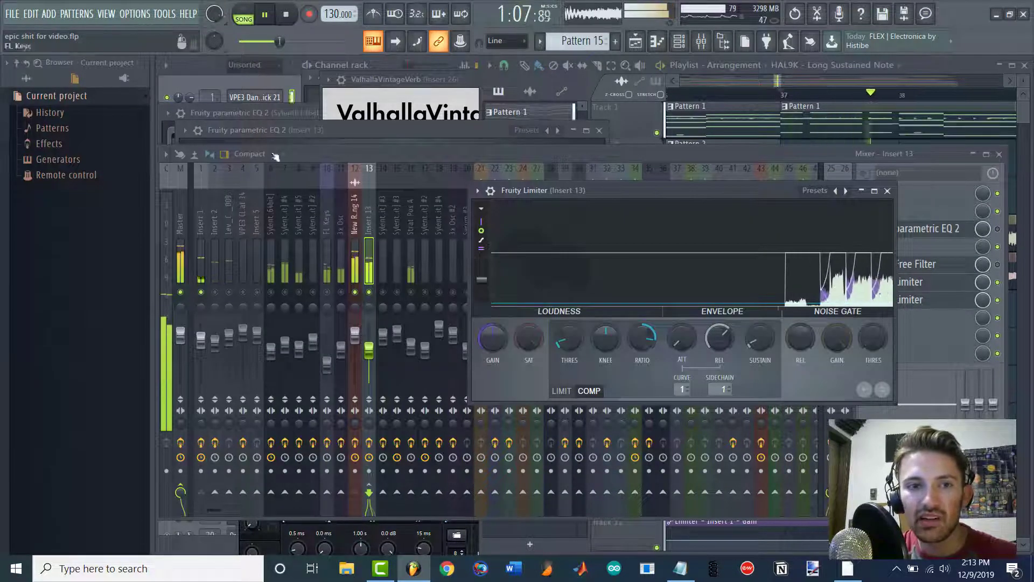
click(254, 97)
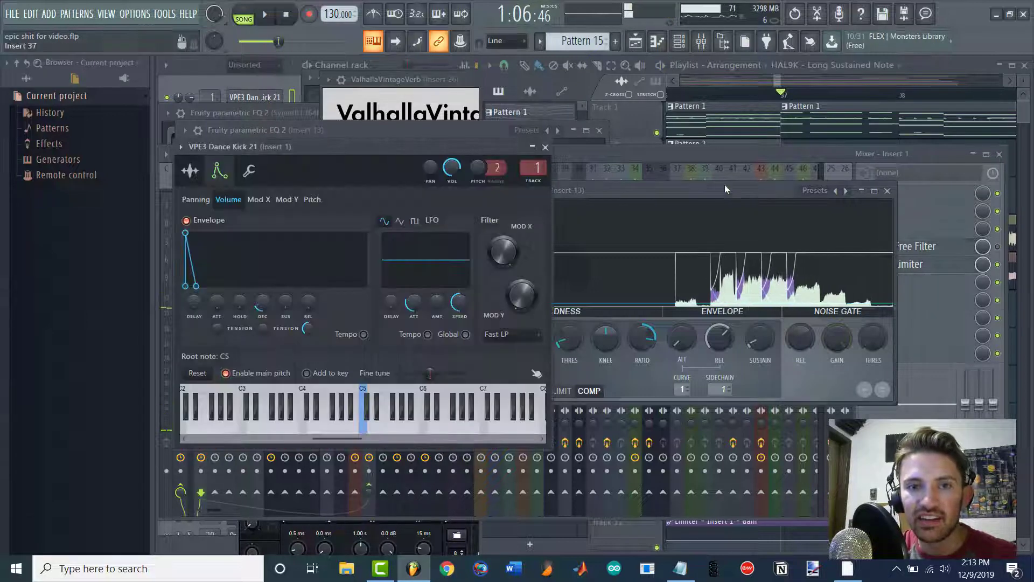
drag(725, 185, 780, 123)
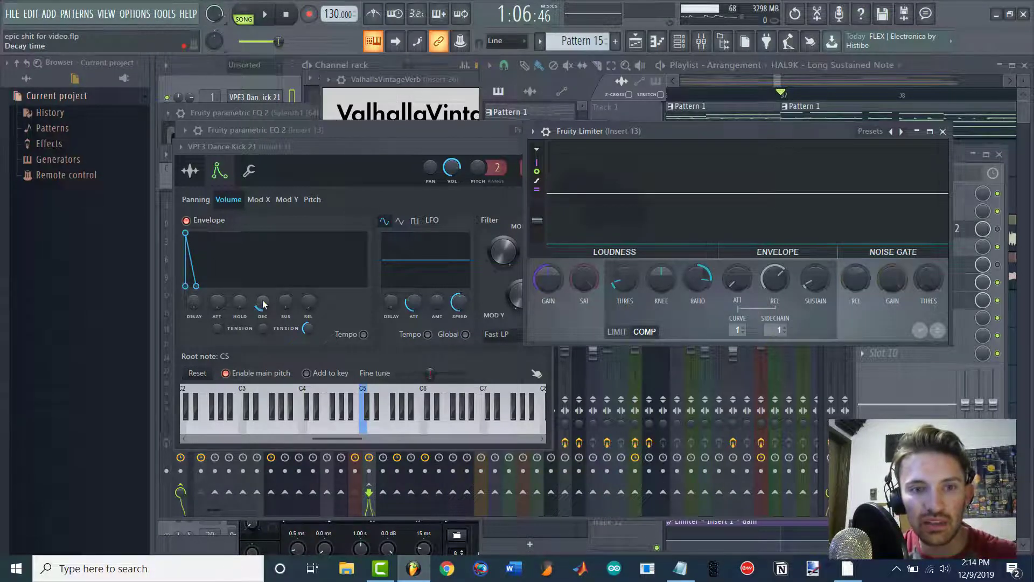
- Lengthen the decay of the kick's volume envelope and play the section to observe the limiter's ducking curve
drag(263, 305, 262, 305)
key(space)
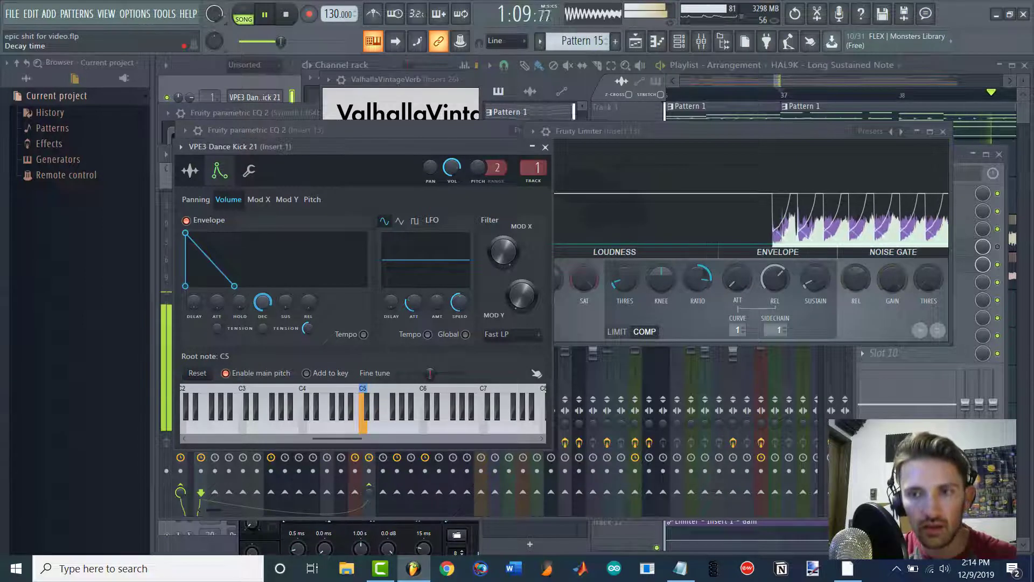
key(space)
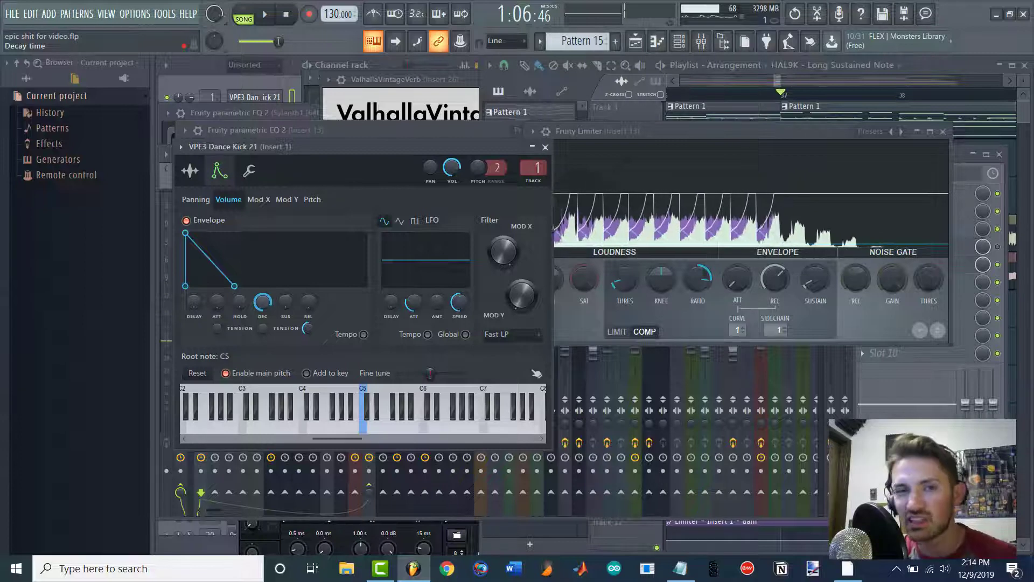
- Shorten the decay of the kick's volume envelope again and replay the section to compare the ducking
drag(261, 308, 262, 323)
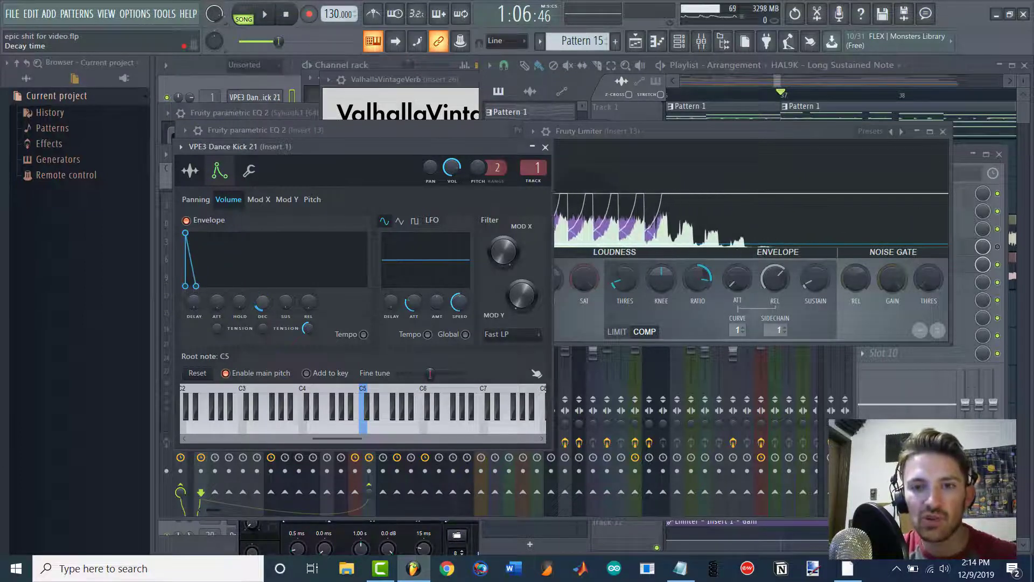
key(space)
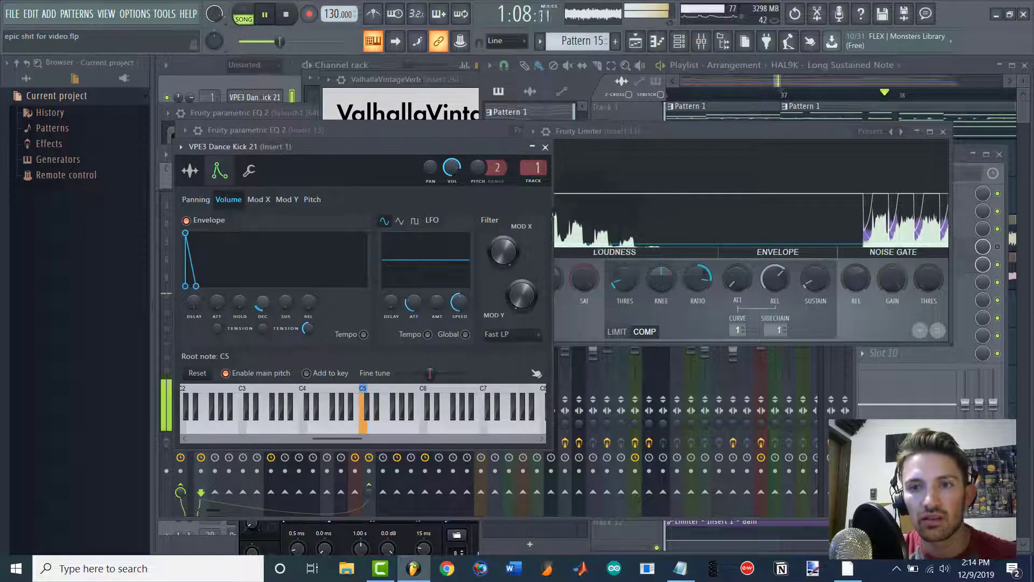
key(space)
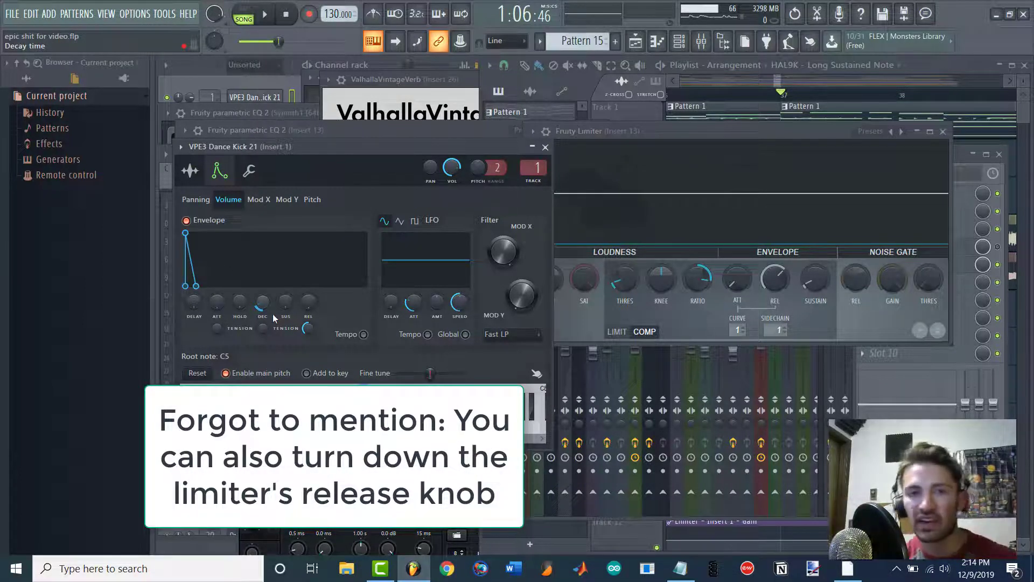
- Disable the kick's volume envelope and replace the slot 7 Fruity Limiter on Insert 13 with Kickstart-64bit
click(186, 220)
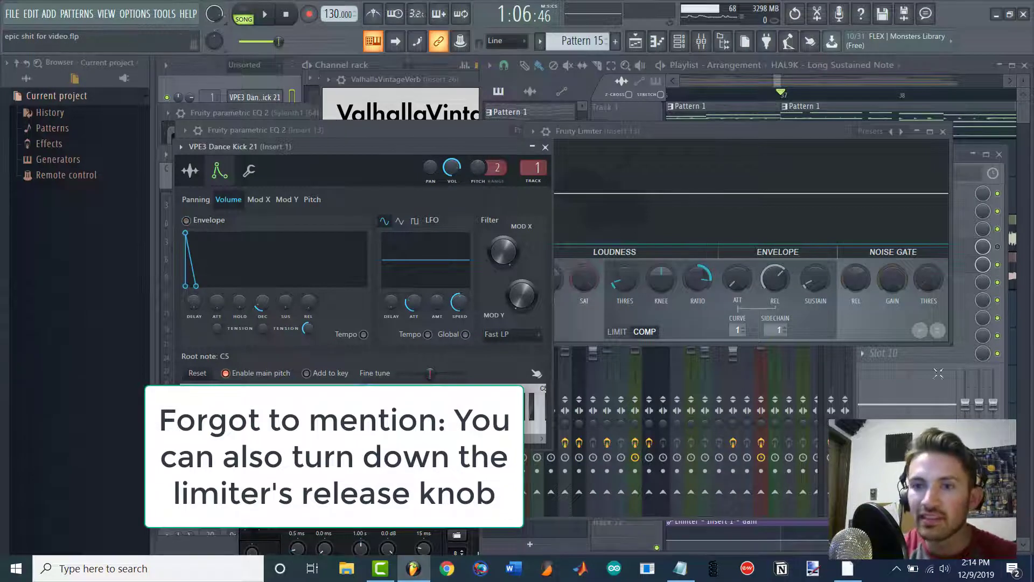
click(1006, 304)
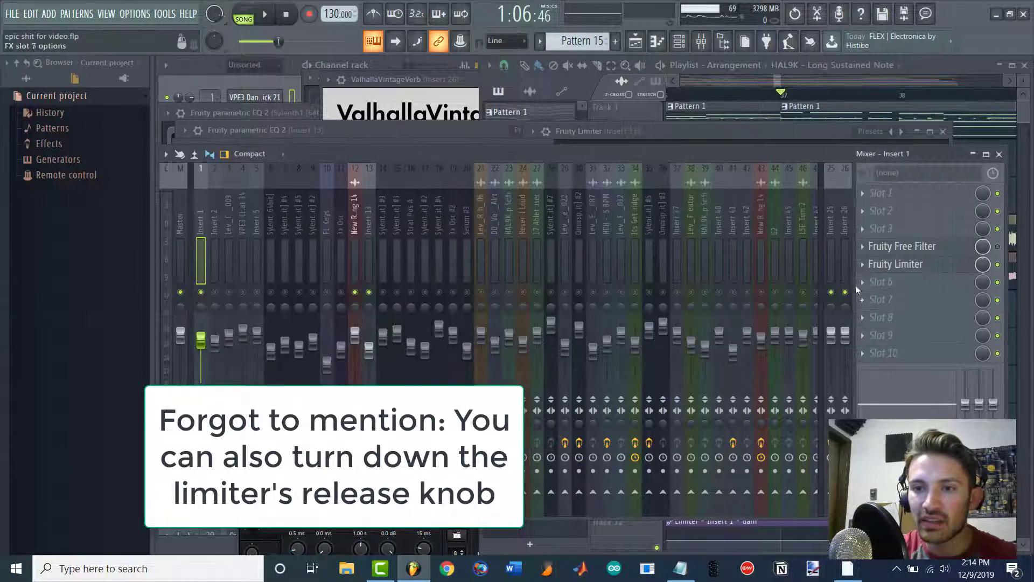
click(373, 222)
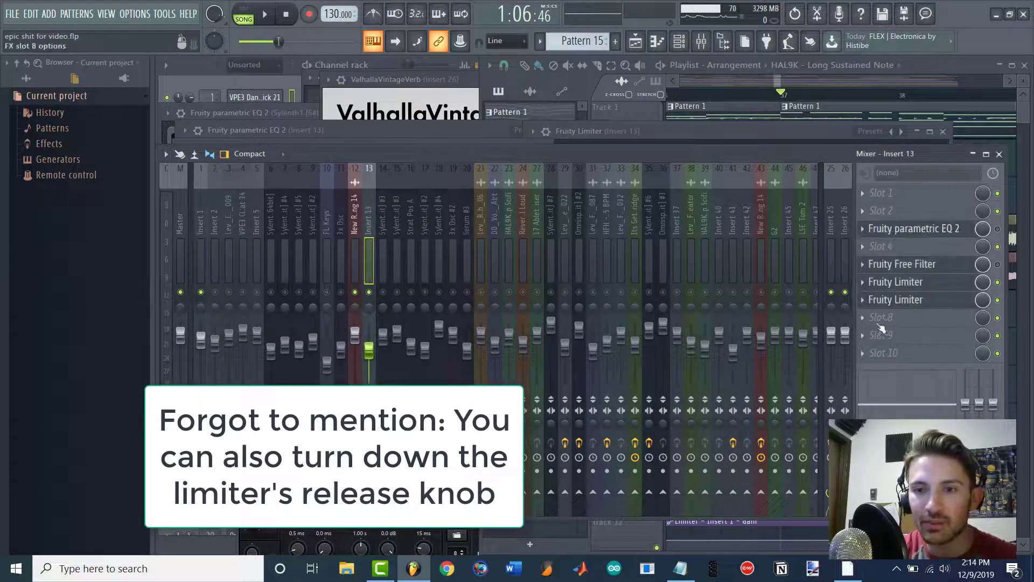
click(863, 299)
mouse_move(884, 269)
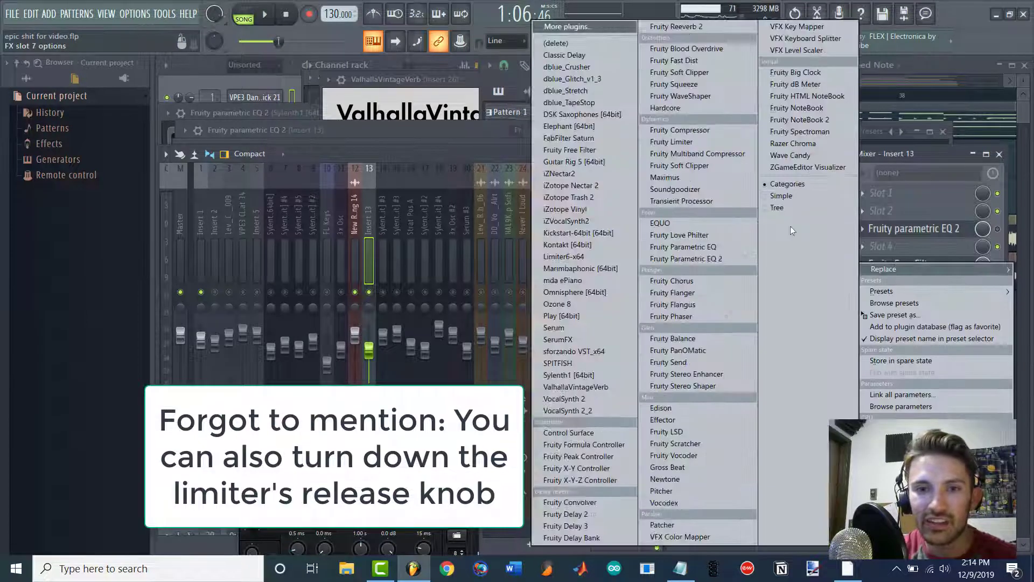
click(592, 234)
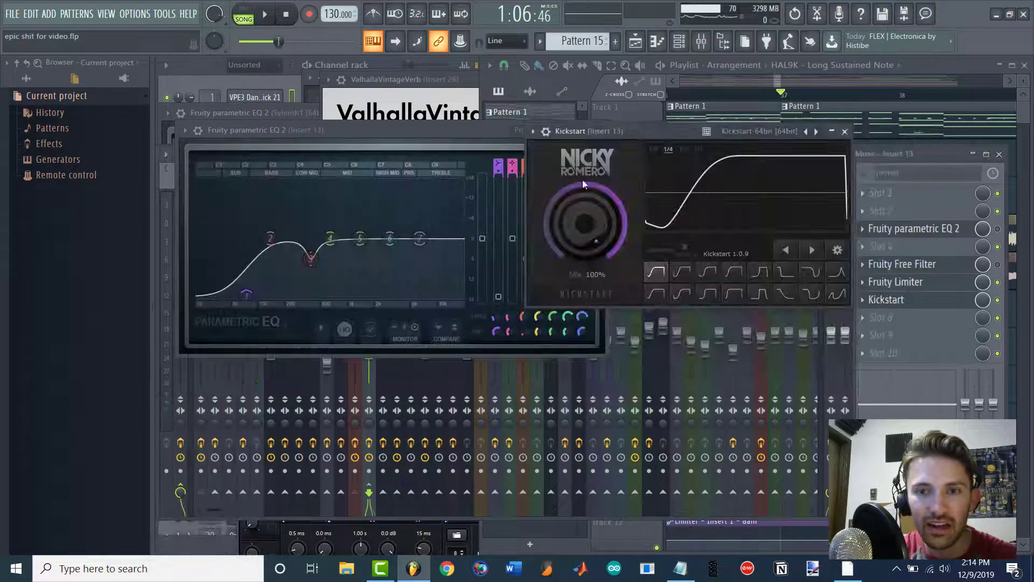
- Select the first ducking curve in Kickstart's second row and set the mix to 56% while auditioning, keeping its window off the mixer tracks
drag(616, 131, 564, 121)
click(600, 287)
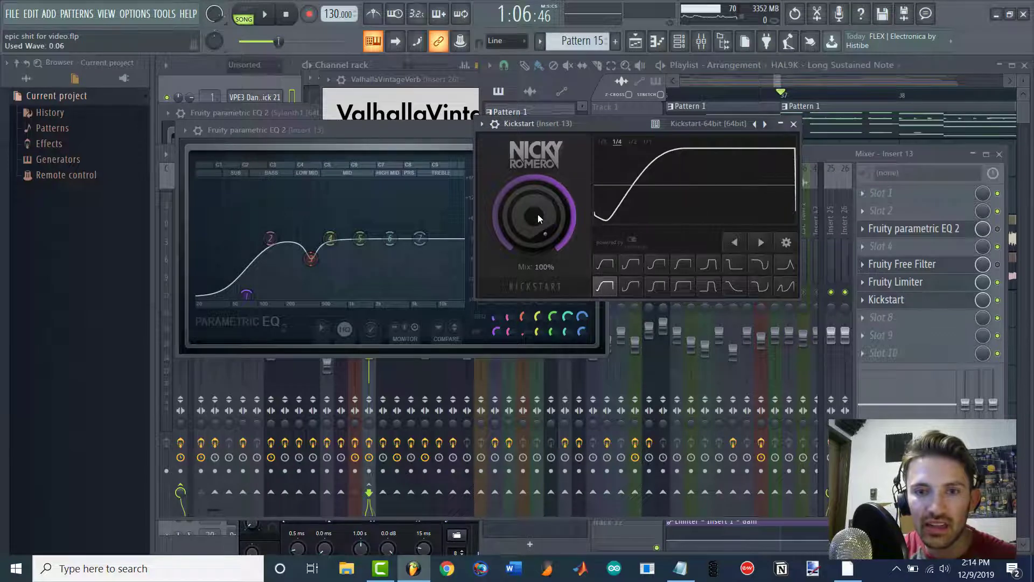
drag(532, 202, 532, 243)
key(space)
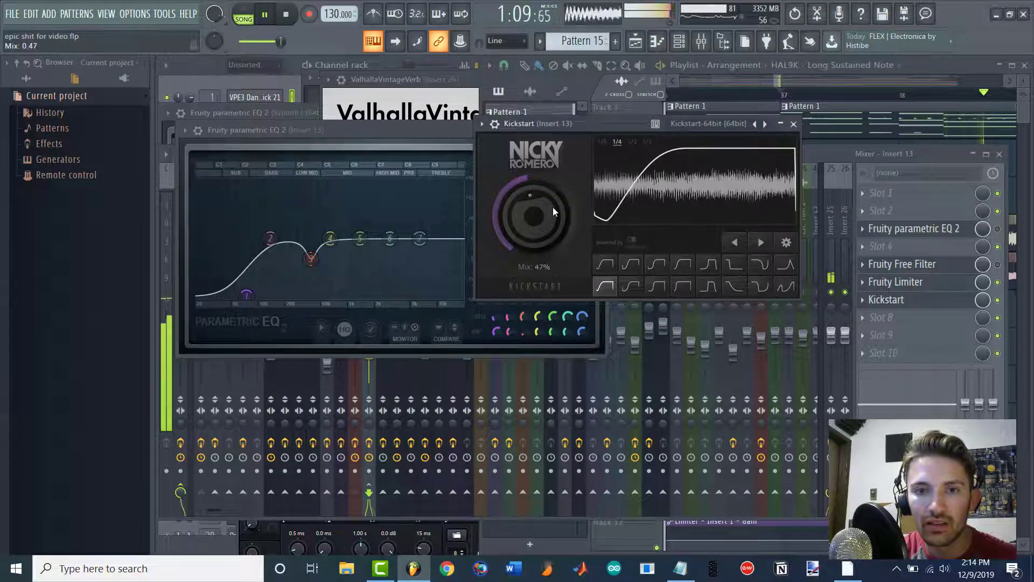
drag(553, 210, 553, 201)
click(837, 154)
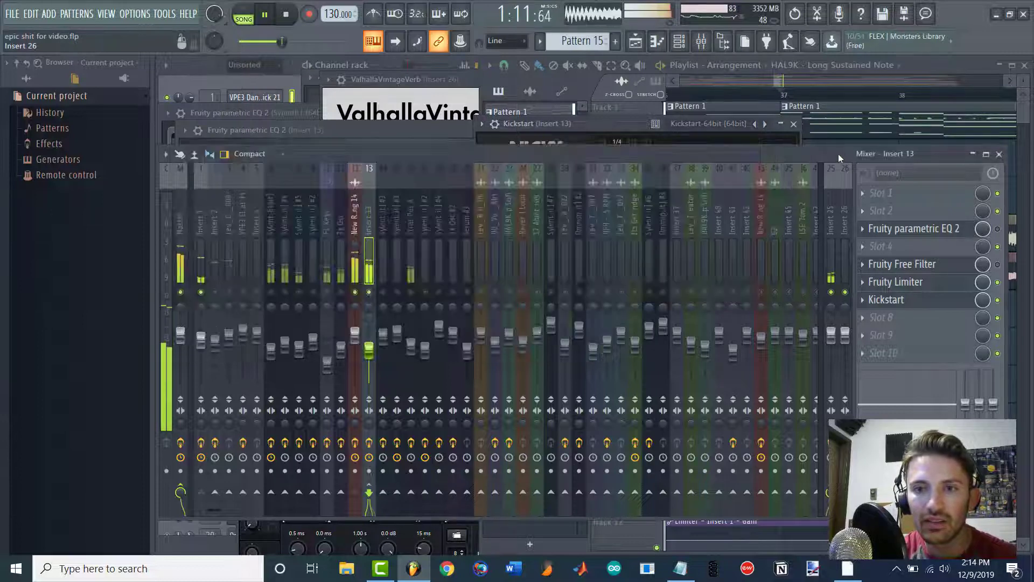
key(space)
drag(599, 122, 574, 124)
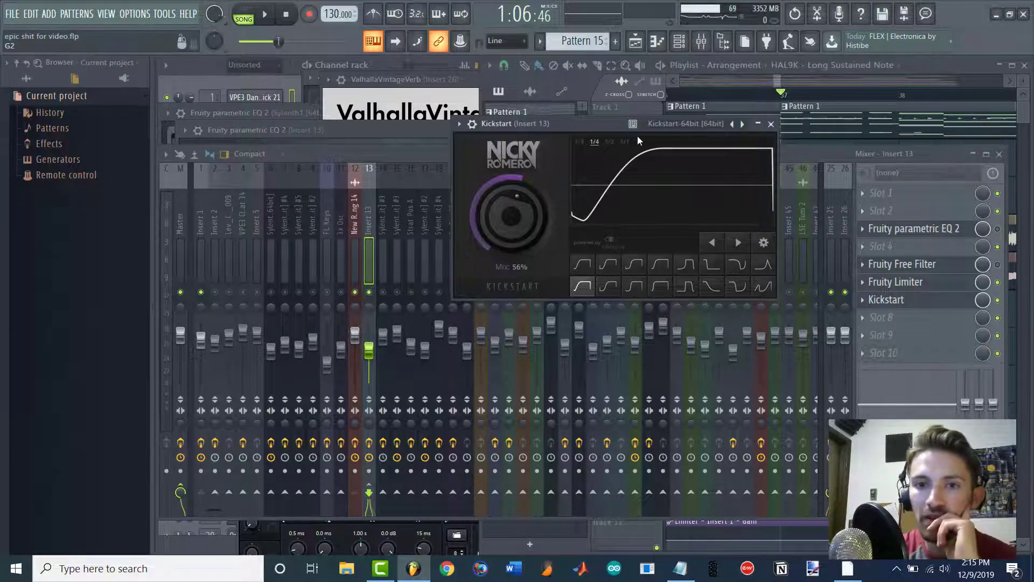
drag(584, 127, 756, 129)
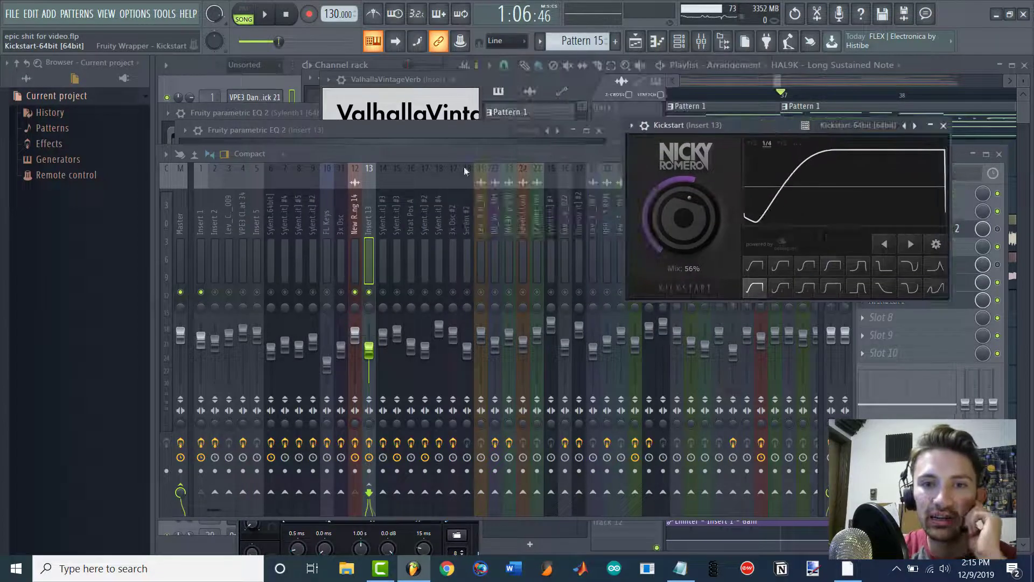
- Inspect the effect chains of Insert 13, Sylenth1 #4 and the kick's Insert 1 in the mixer
click(369, 213)
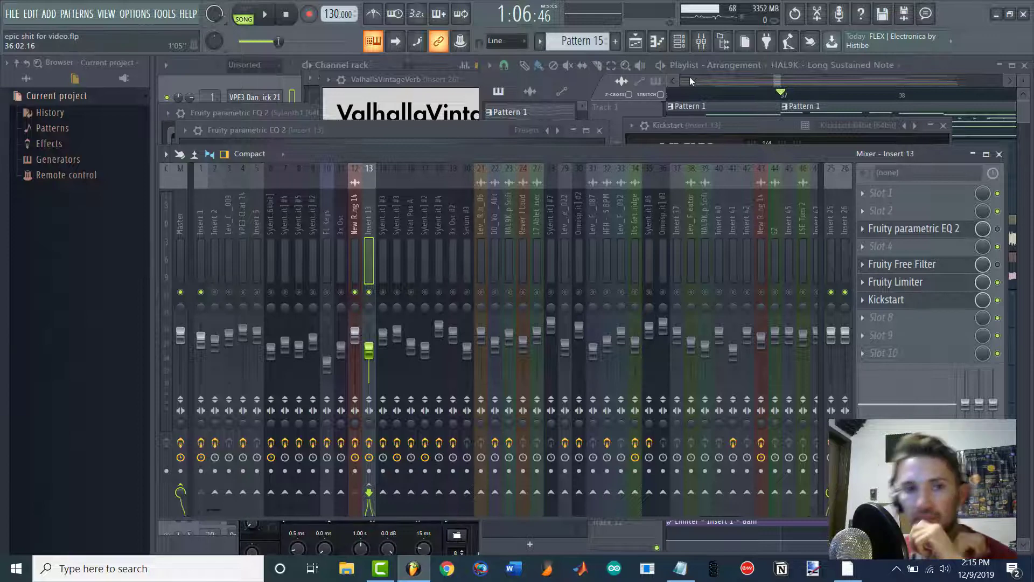
click(289, 228)
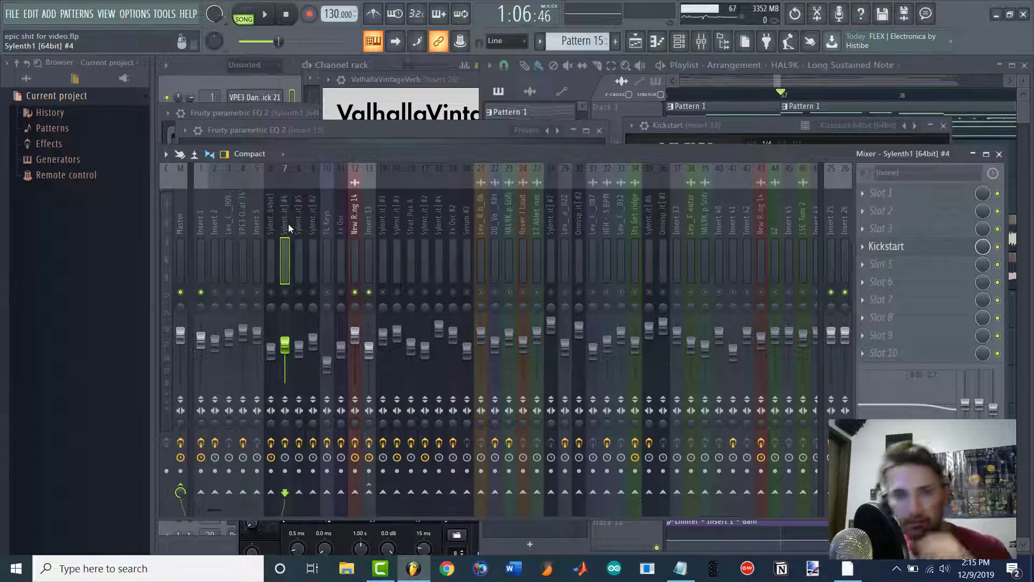
click(214, 216)
click(201, 215)
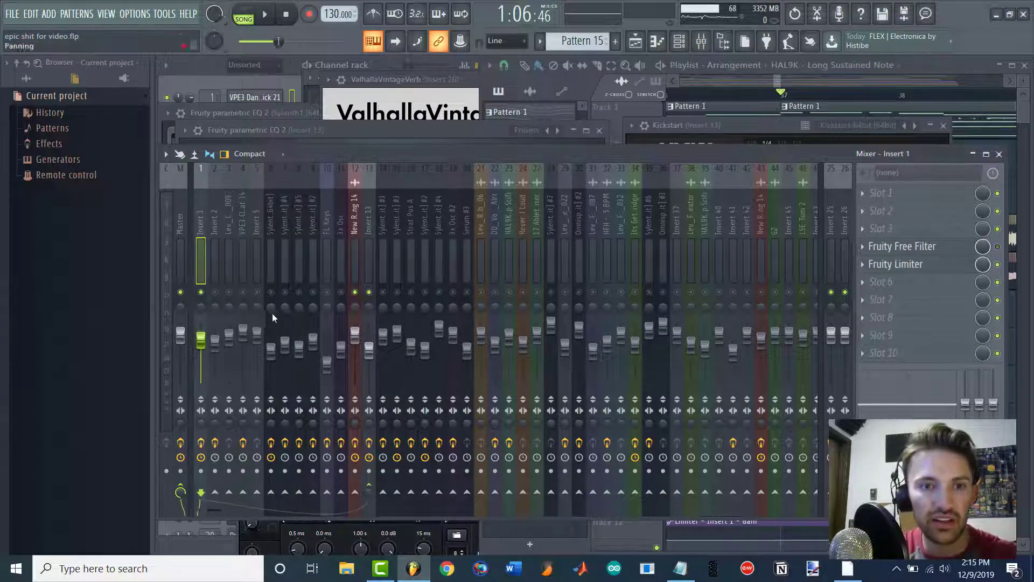
- Mute mixer tracks 12 and 13, unmute Sylenth1 #4, and play it with the kick while viewing its Kickstart curve
click(270, 212)
click(284, 226)
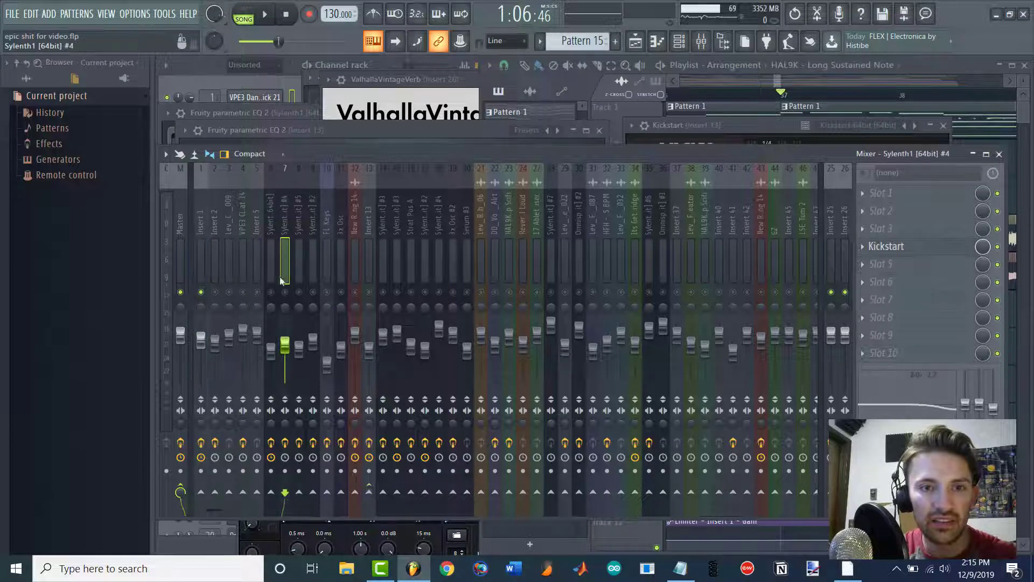
key(space)
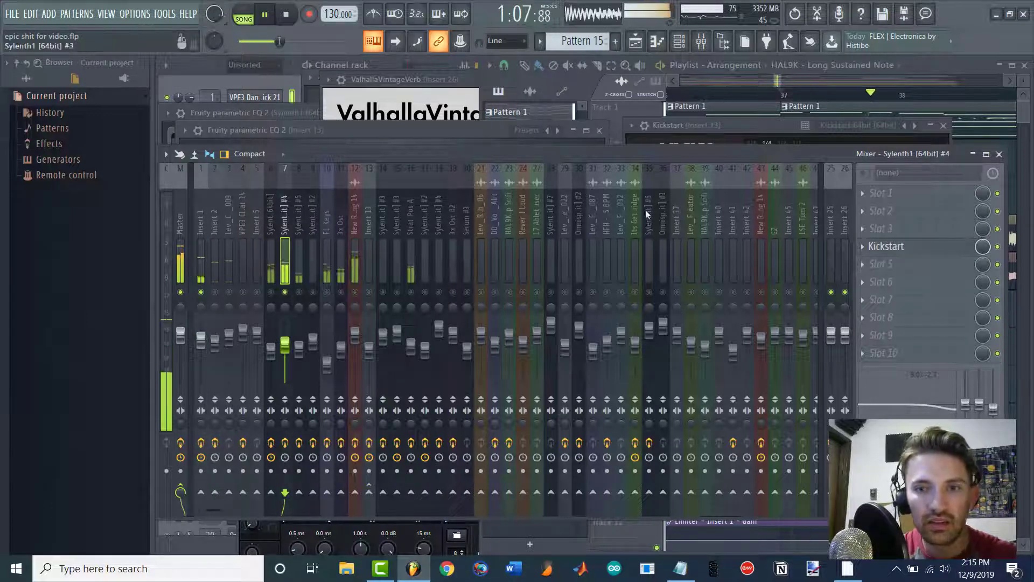
click(887, 246)
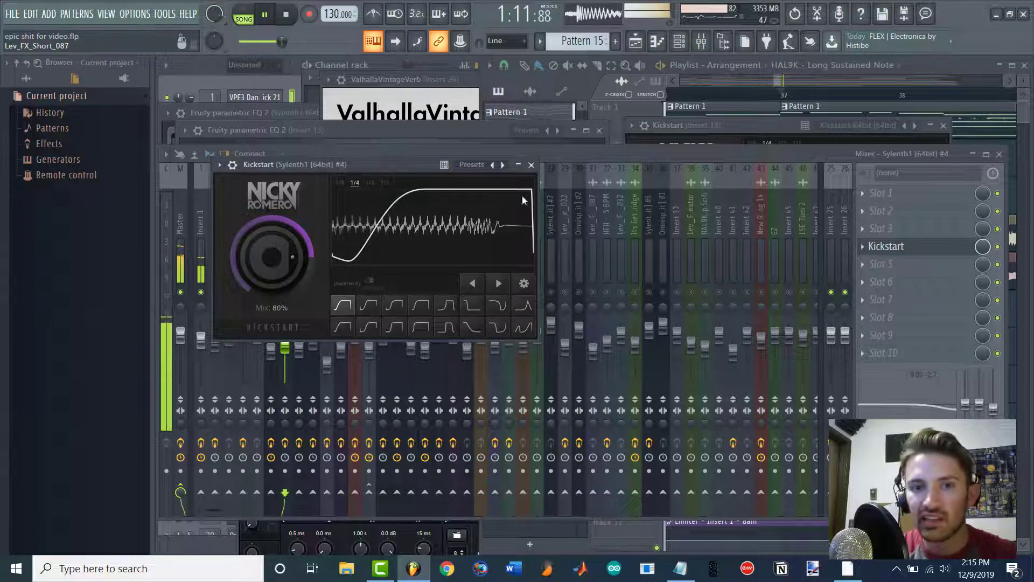
click(531, 166)
key(space)
- Audition Sylenth1 #4 with the kick, and unmute the Sylenth1 layer on mixer track 6 to hear both together
click(271, 258)
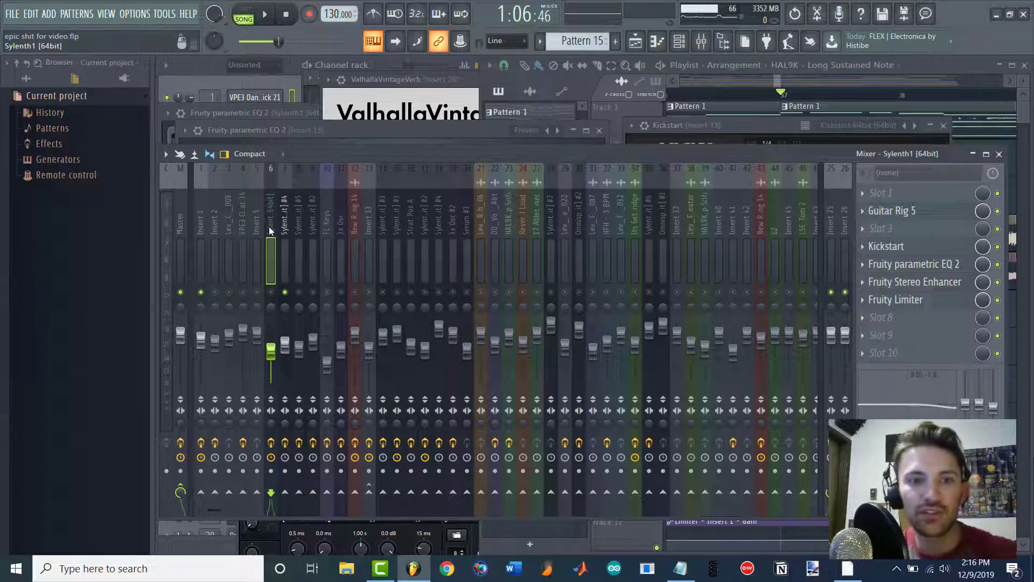
click(284, 210)
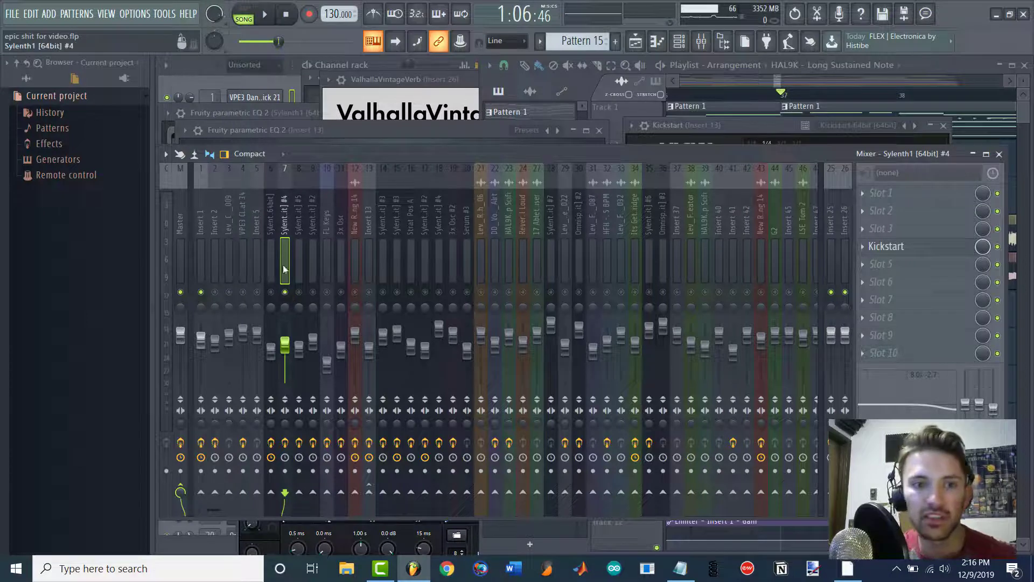
key(space)
key(space)
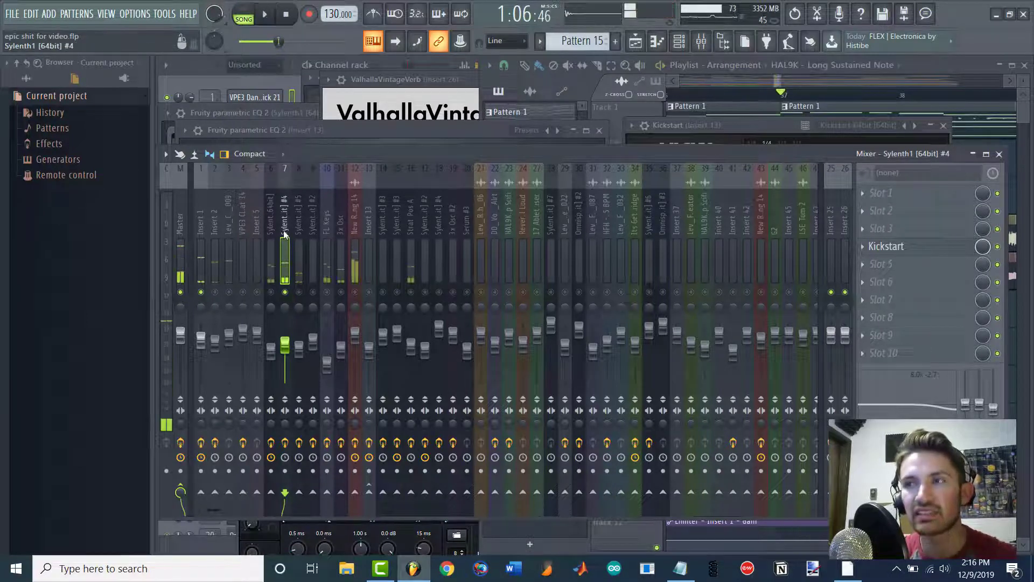
key(space)
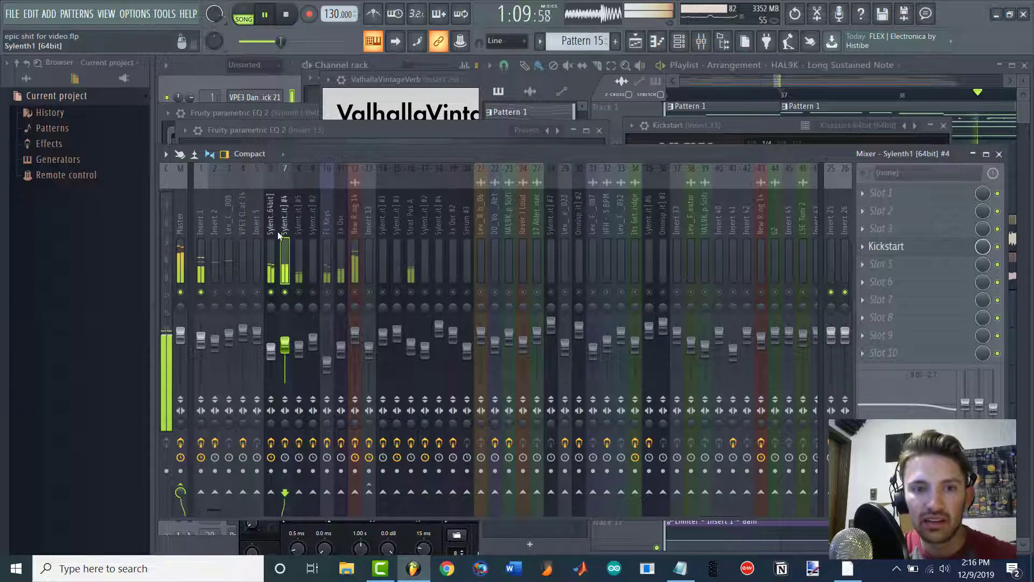
click(275, 220)
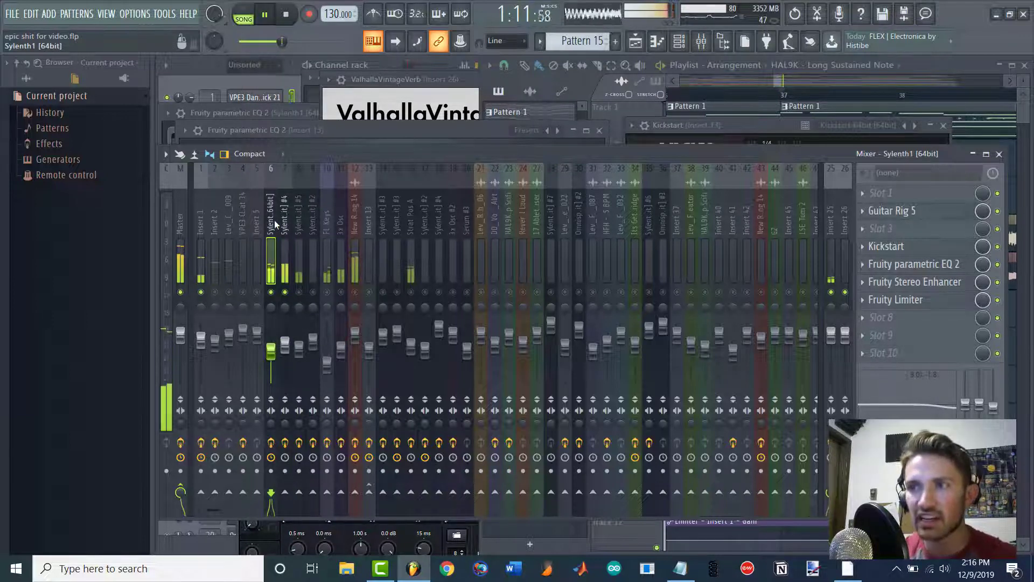
- Compare playback with the Kickstart on mixer track 6 bypassed and re-enabled
key(space)
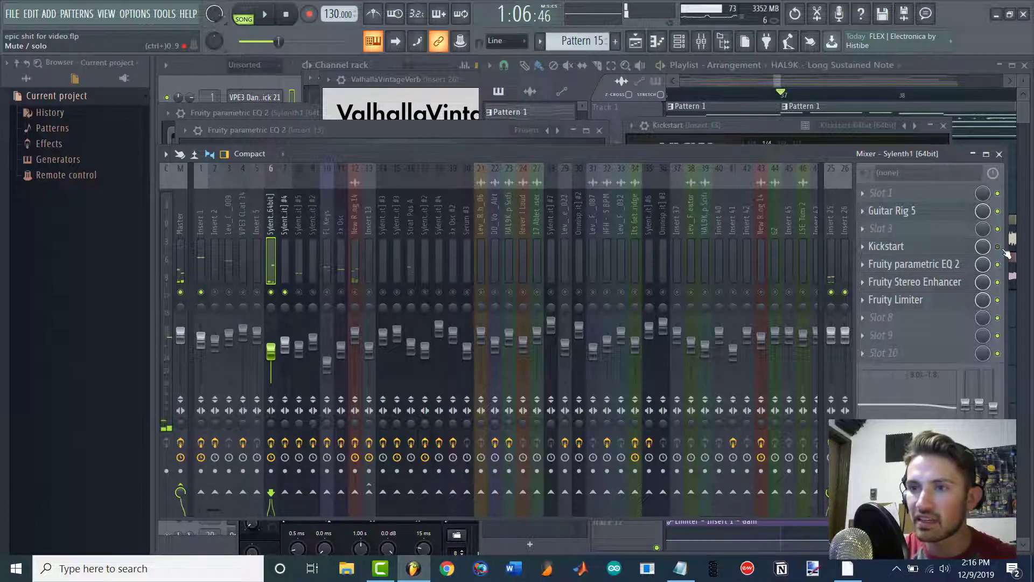
key(space)
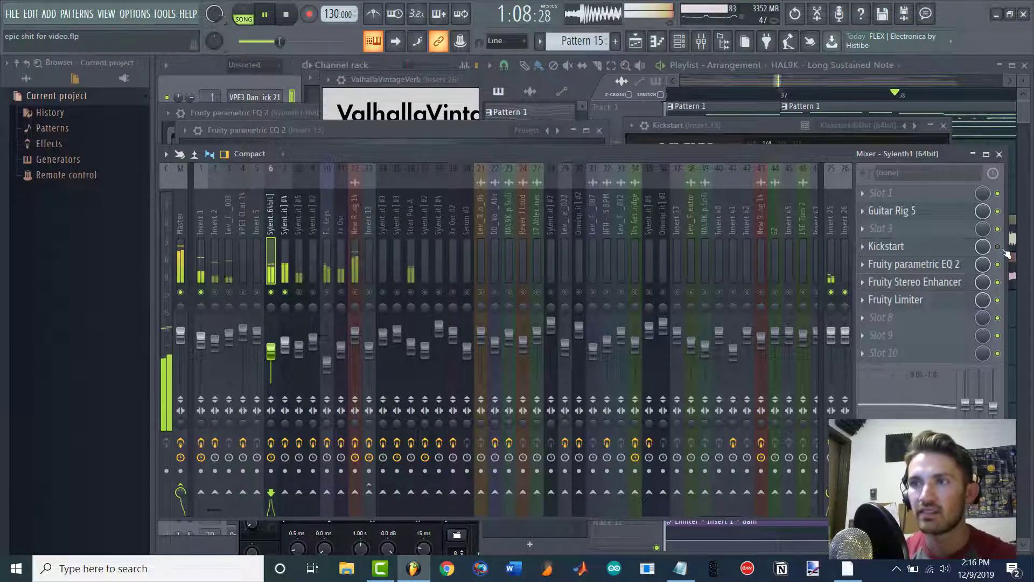
key(space)
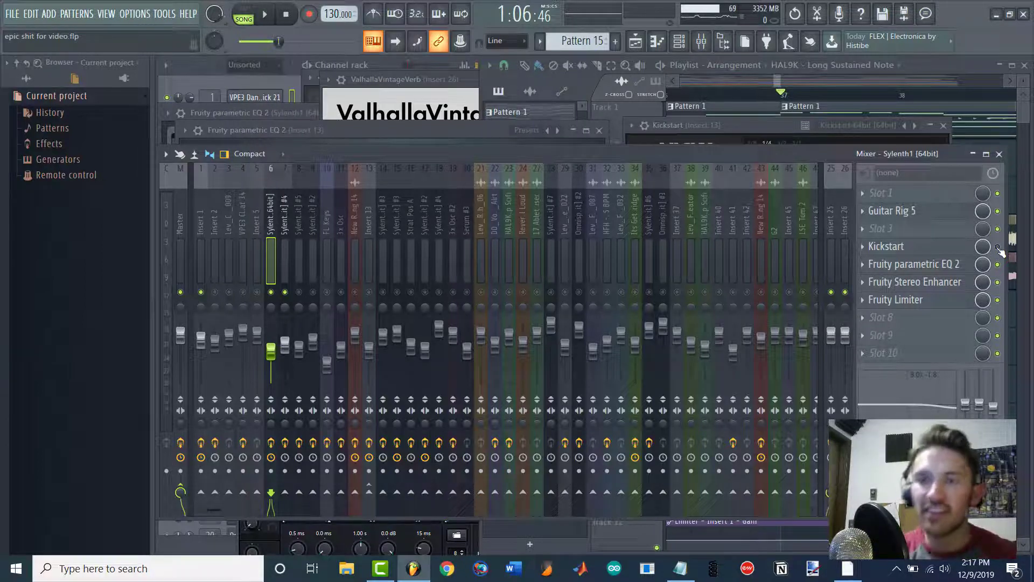
key(space)
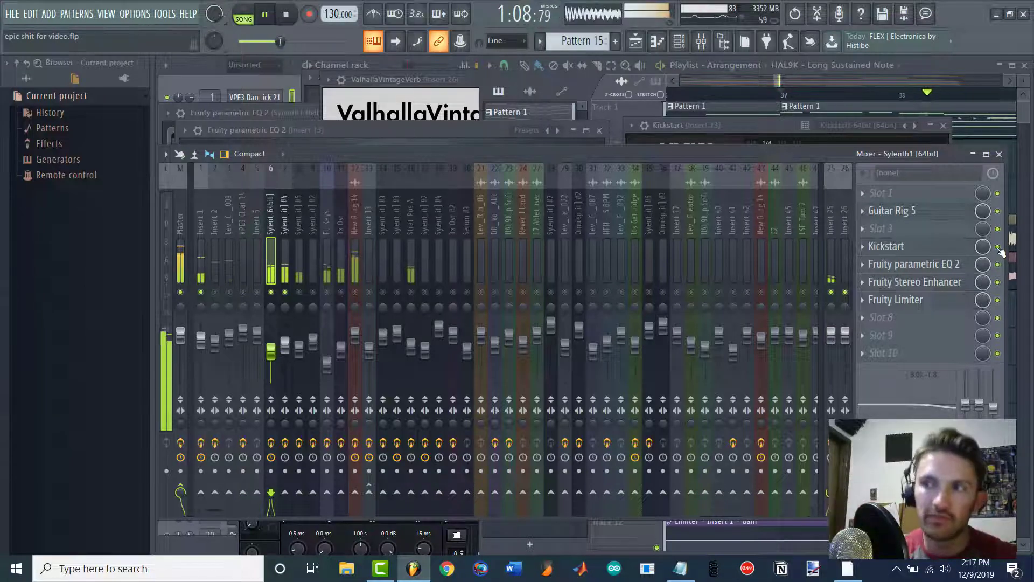
key(space)
- Unmute all mixer tracks and select the Sylenth1 #5 track
click(285, 215)
click(304, 208)
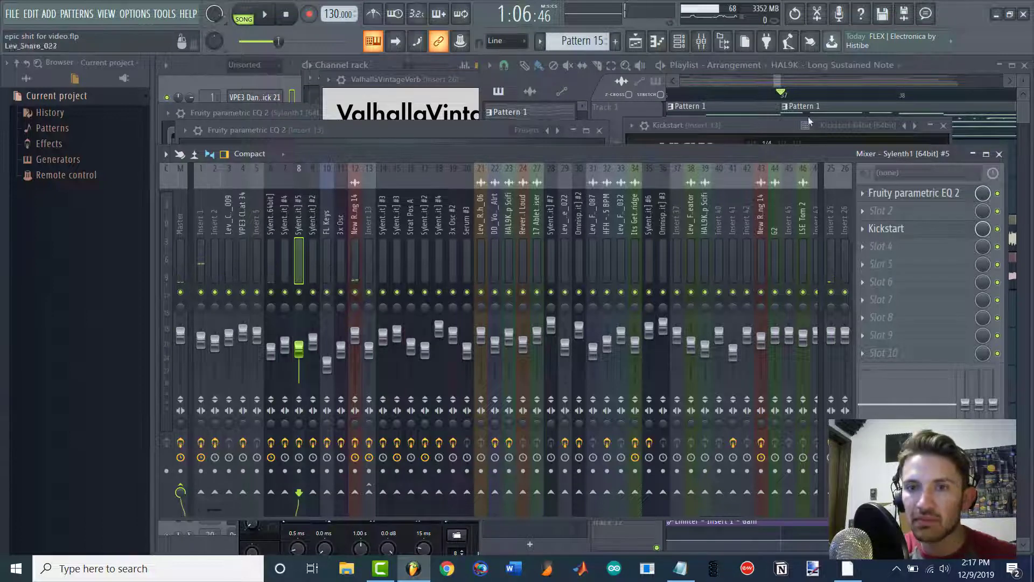
- Select the New Recording 14 mixer track and choose Kickstart for its empty seventh effect slot
click(354, 228)
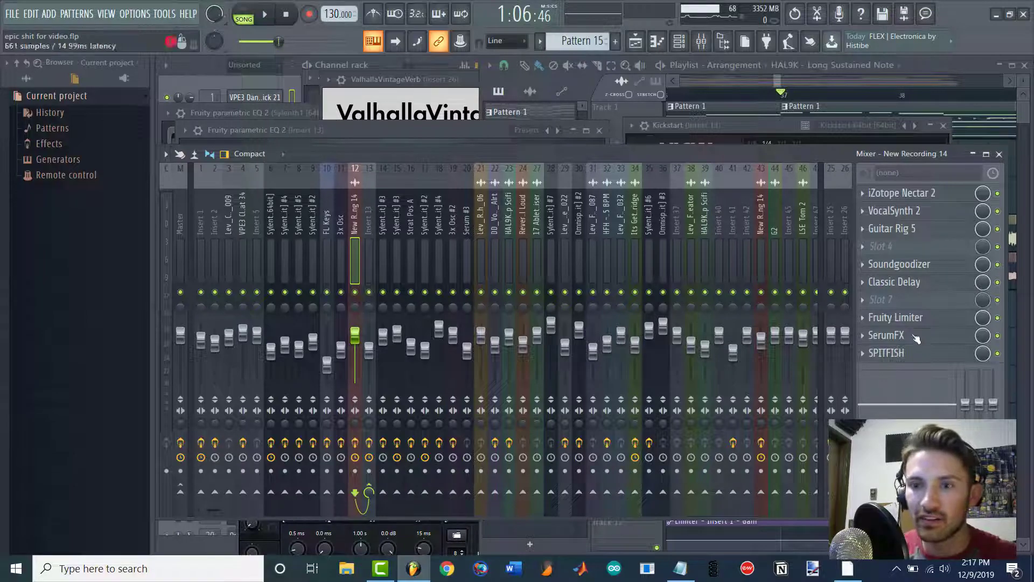
click(867, 299)
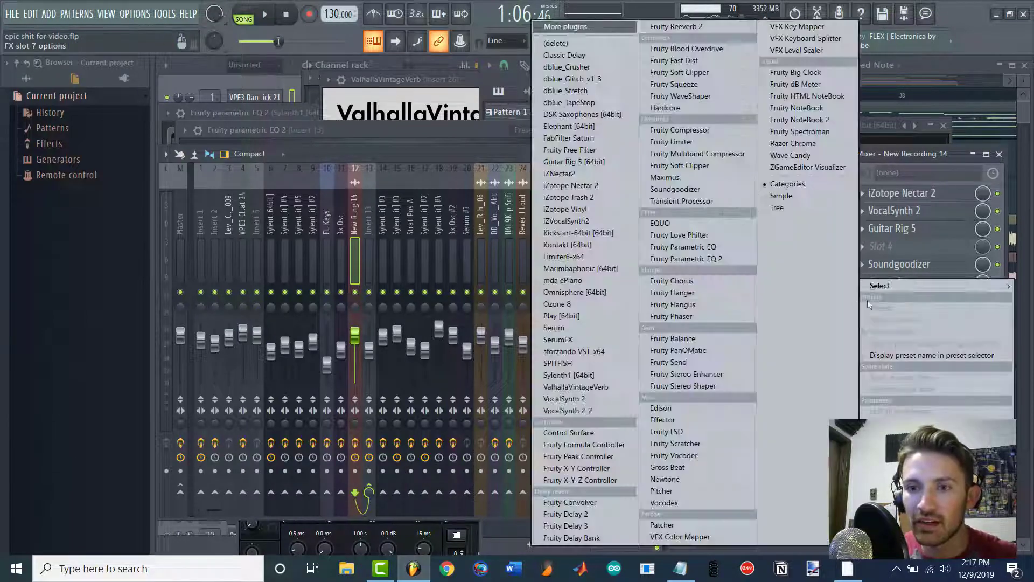
click(607, 236)
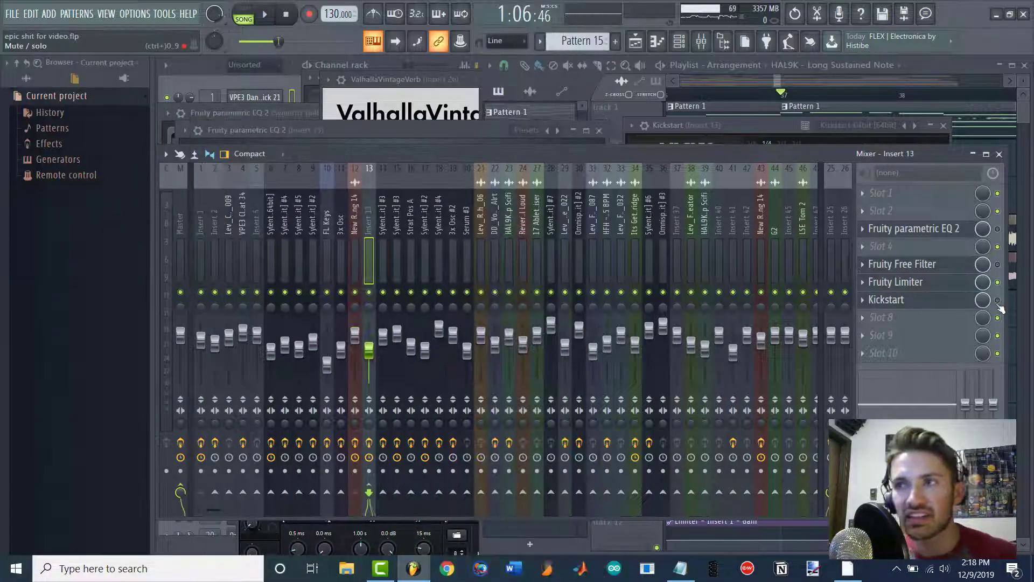
- Compare playback of the full mix with the Kickstart on Insert 13 bypassed and re-enabled
key(space)
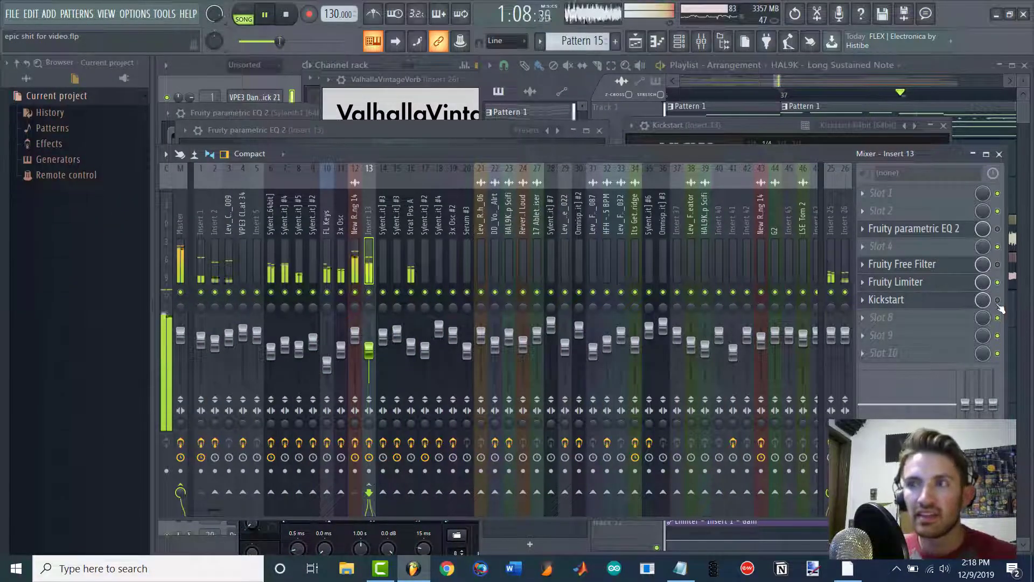
key(space)
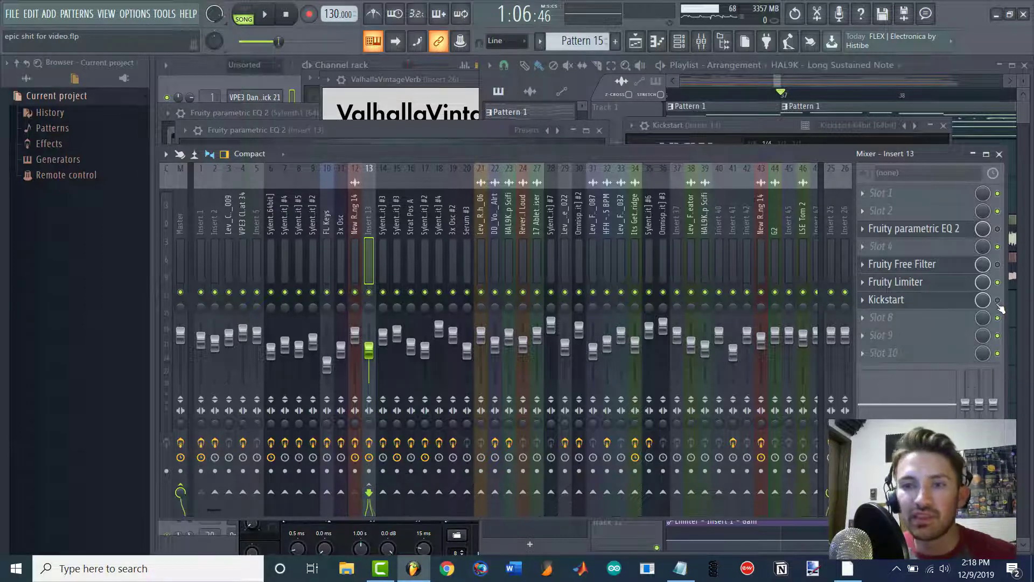
key(space)
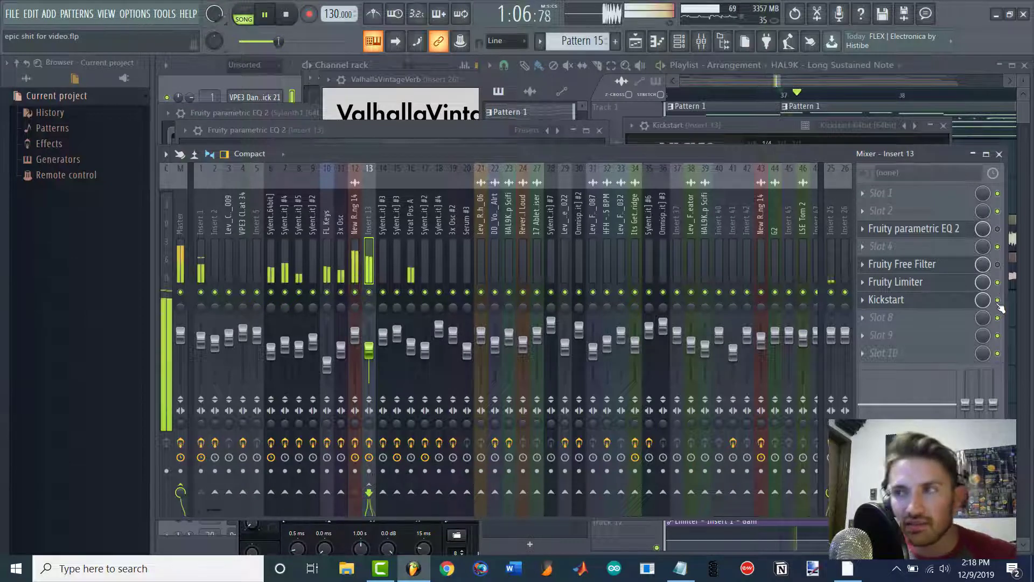
- Open the Kickstart on Insert 13 and set its mix to 91% while the song plays
click(963, 303)
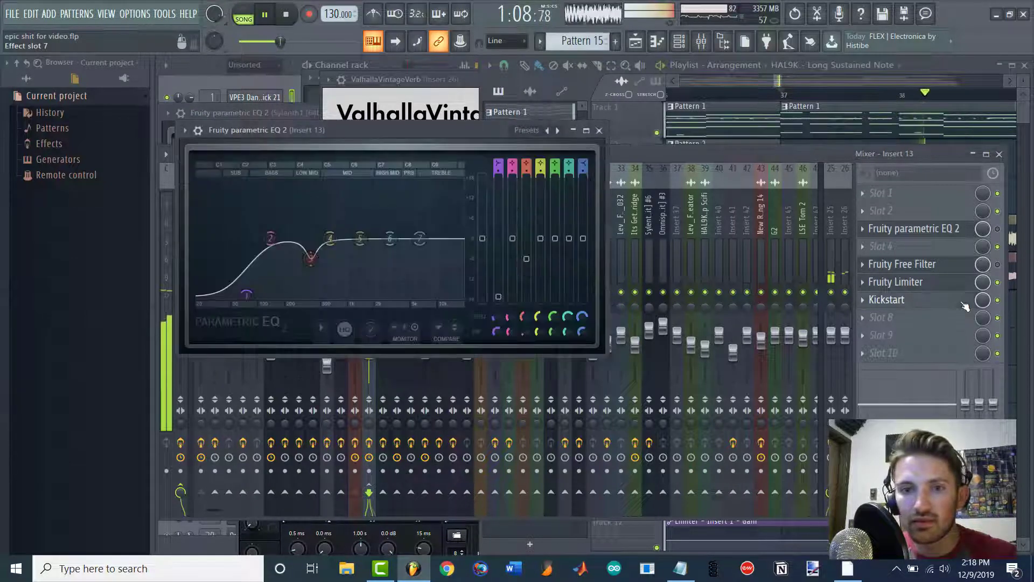
click(909, 305)
drag(684, 217, 683, 177)
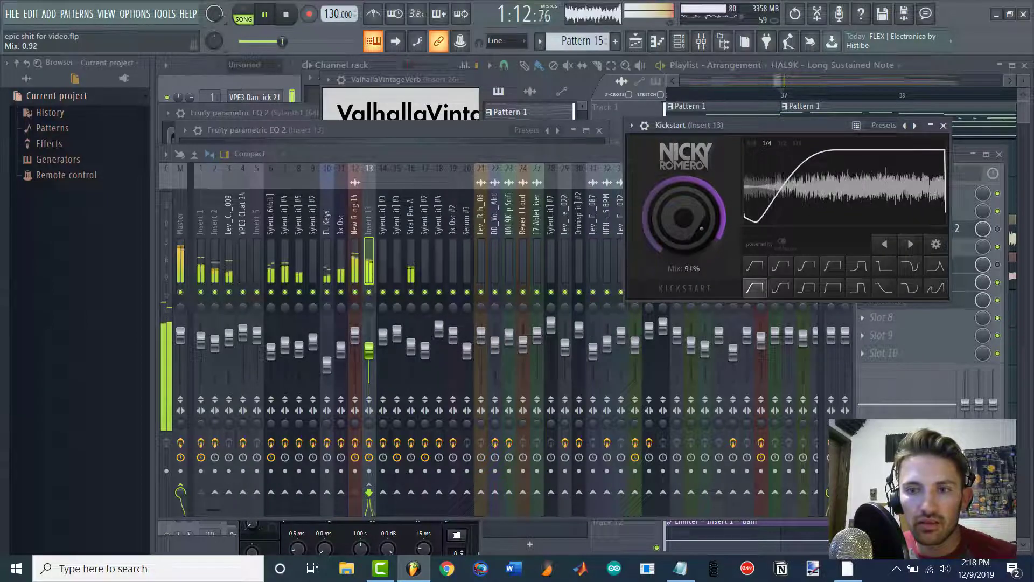
key(space)
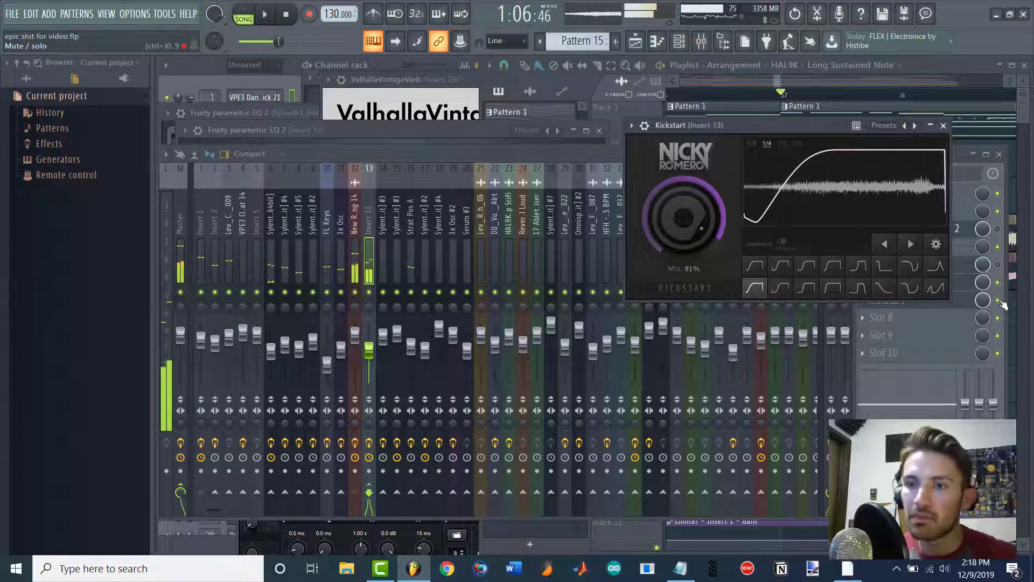
- Bypass the Kickstart on Insert 13 and audition the full mix without its ducking
click(1000, 301)
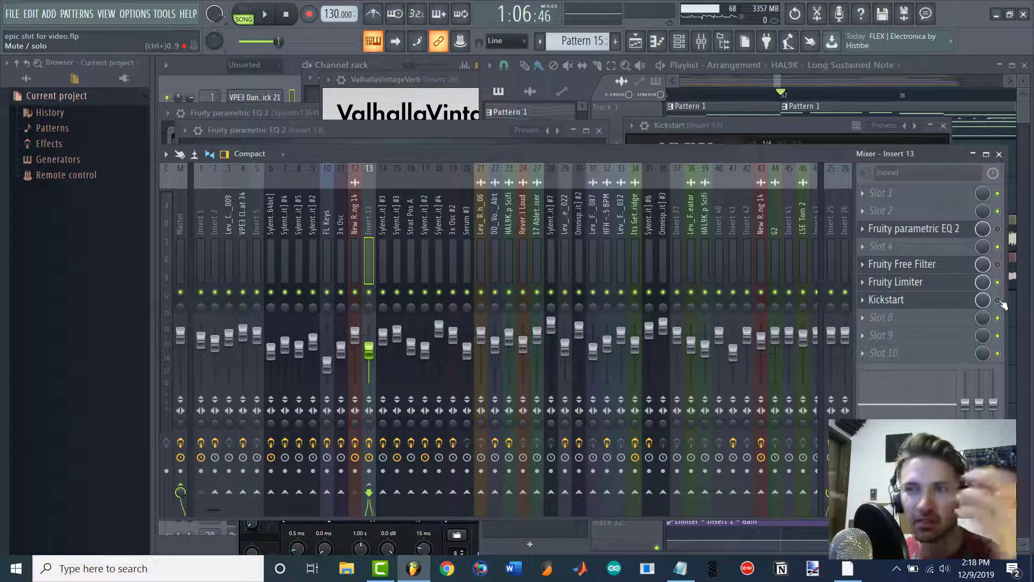
key(space)
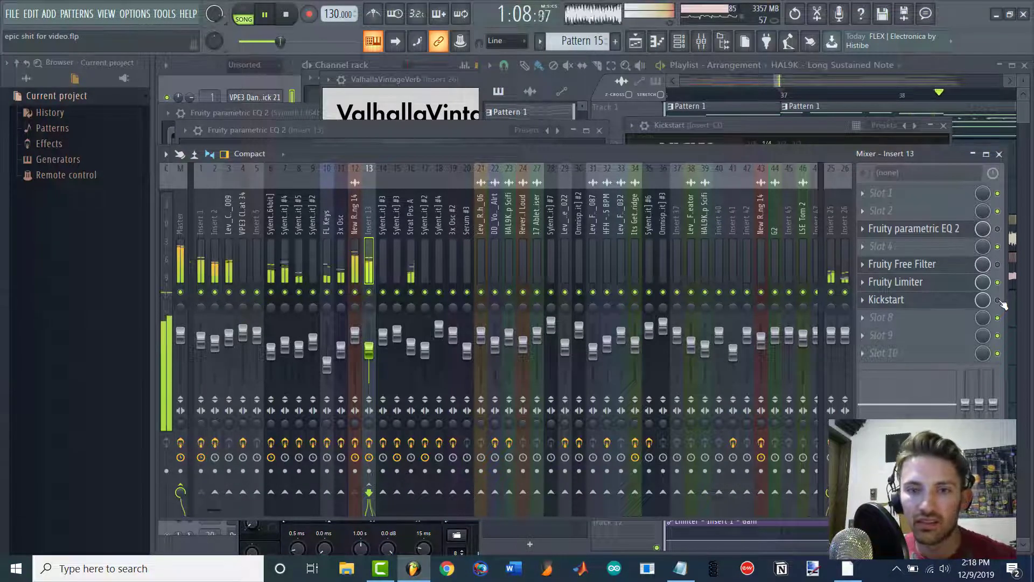
key(space)
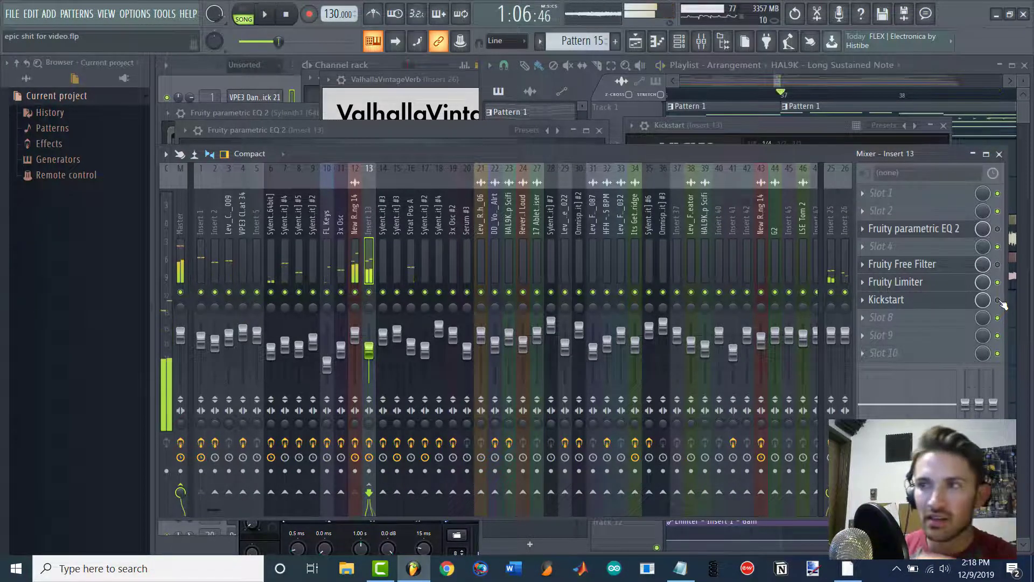